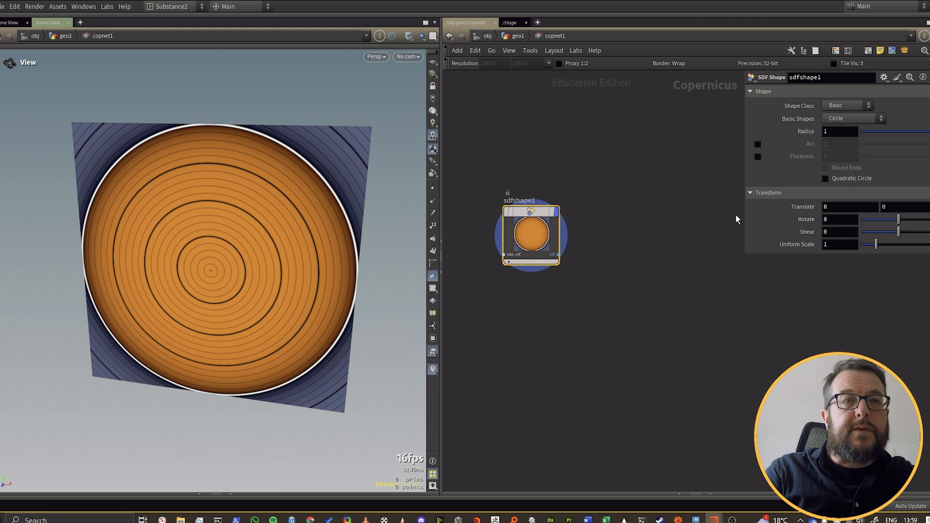
click(844, 105)
click(844, 104)
click(855, 120)
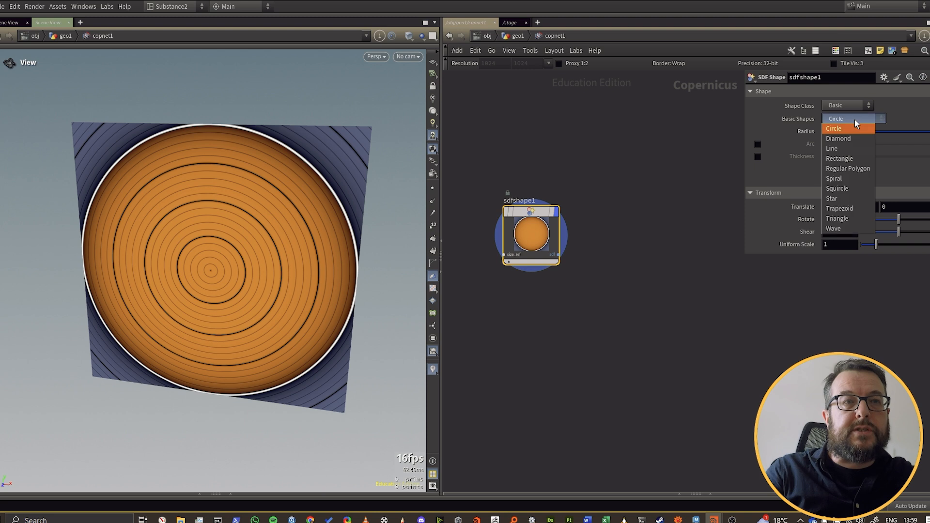
click(907, 113)
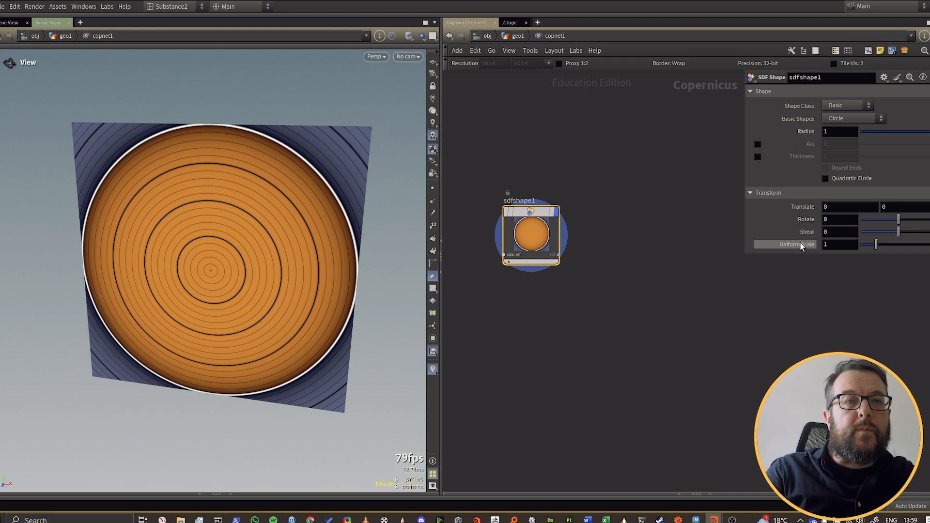
Set the SDF shape's uniform scale to 0.7 and change its basic shape to Diamond.
middle_drag(837, 245, 815, 245)
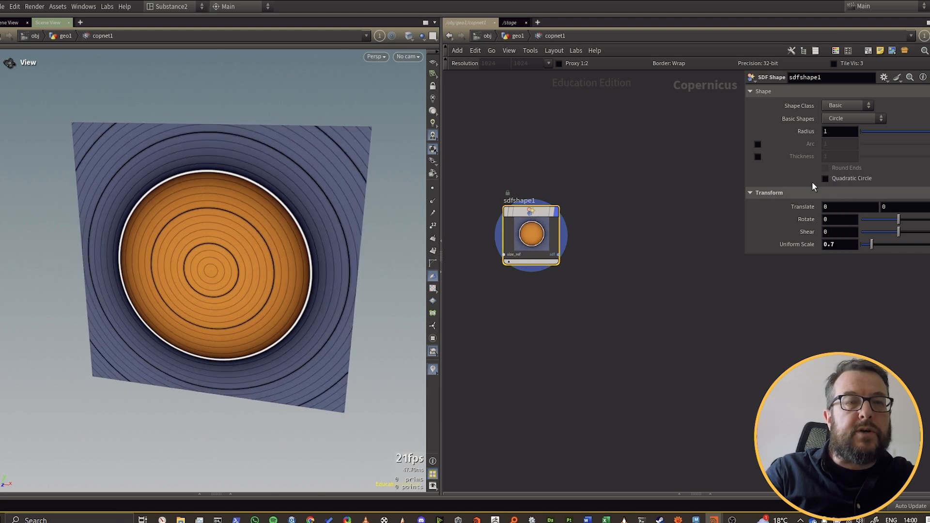
click(846, 119)
click(840, 137)
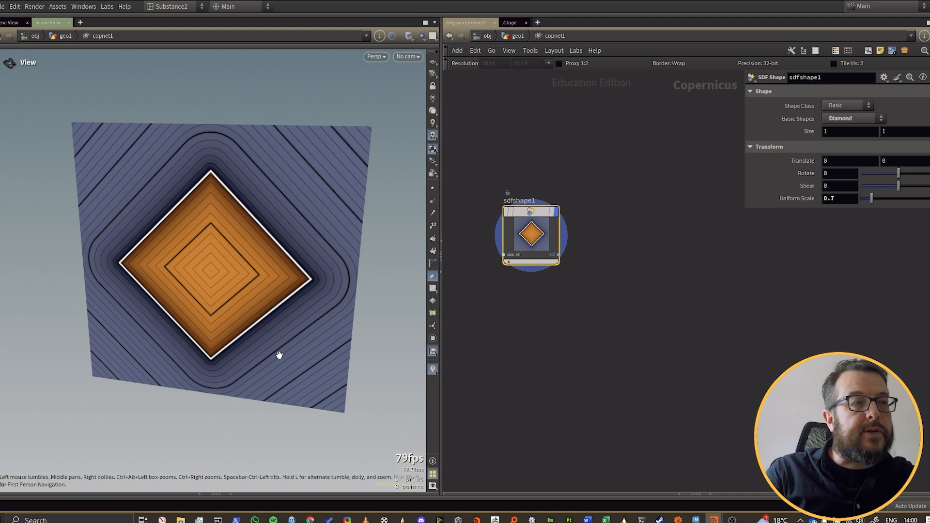
Add an SDF to Mono node connected to the SDF Shape node's output.
key(Tab)
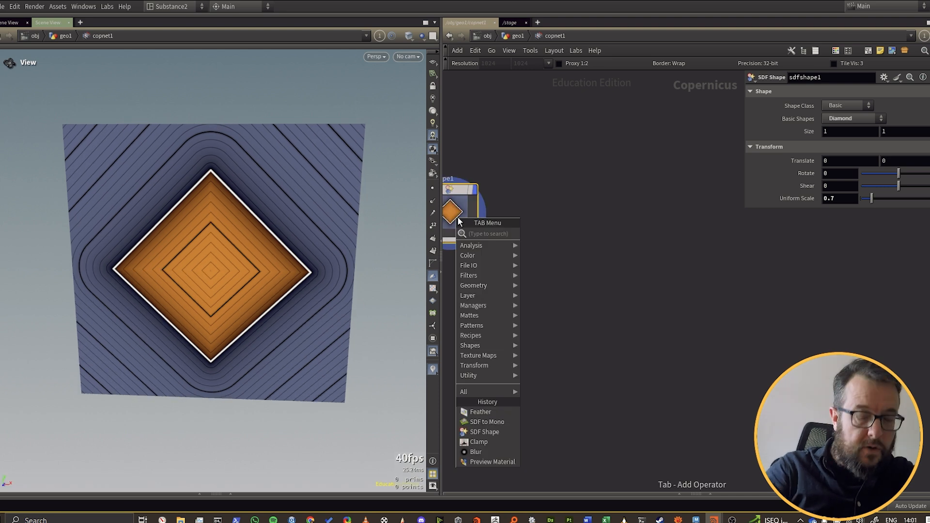
text(sdfto)
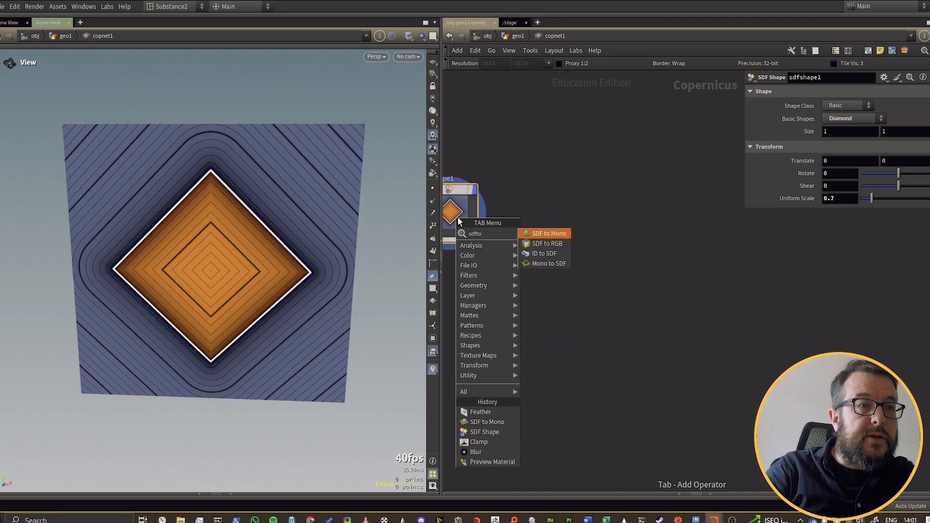
key(Return)
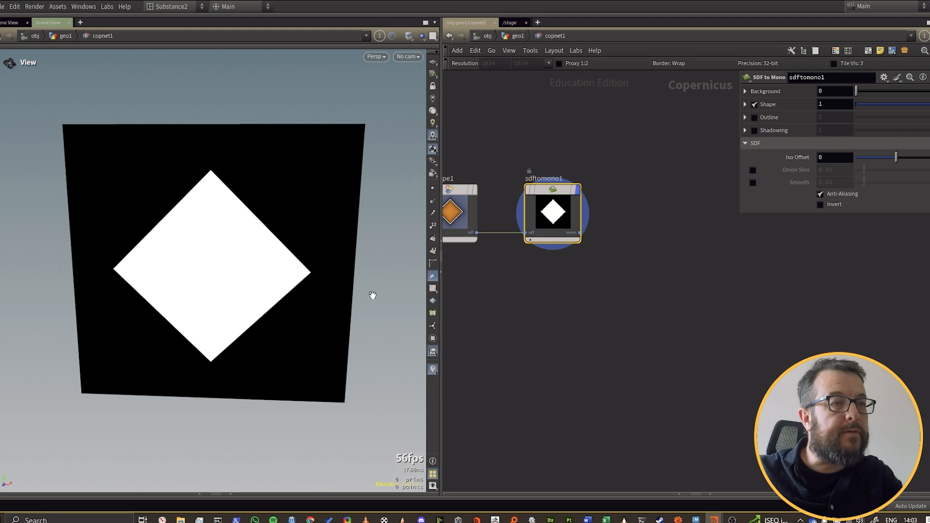
Add a Feather node after the SDF to Mono node and set its distance for unit change to 0.206.
key(Tab)
text(fe)
key(Return)
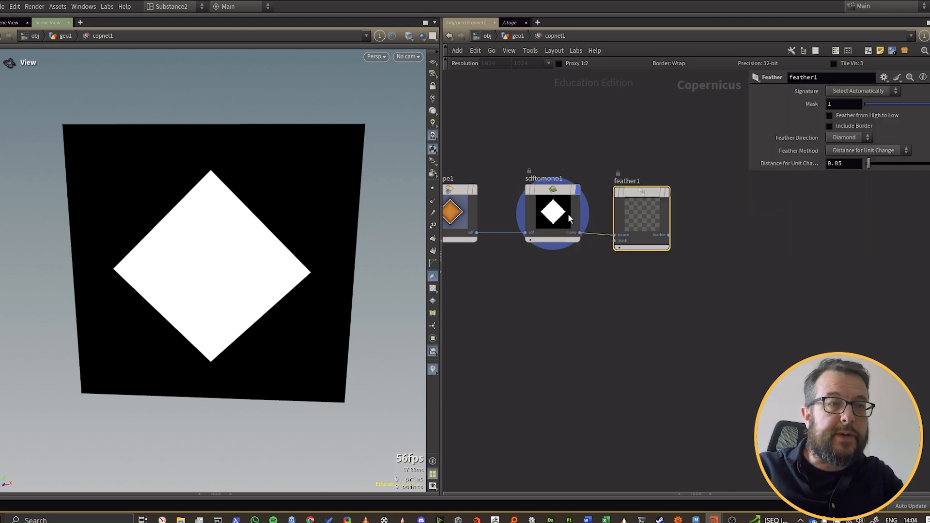
drag(869, 163, 880, 164)
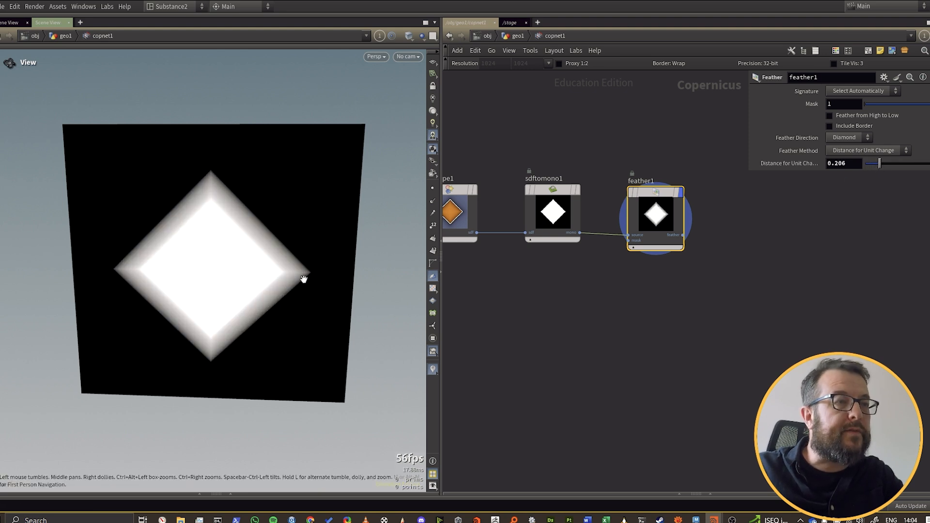
Try the Square, Circle and Custom feather directions, toggling sweep directions such as -Y, -X+Y and +X-Y.
click(842, 139)
click(845, 148)
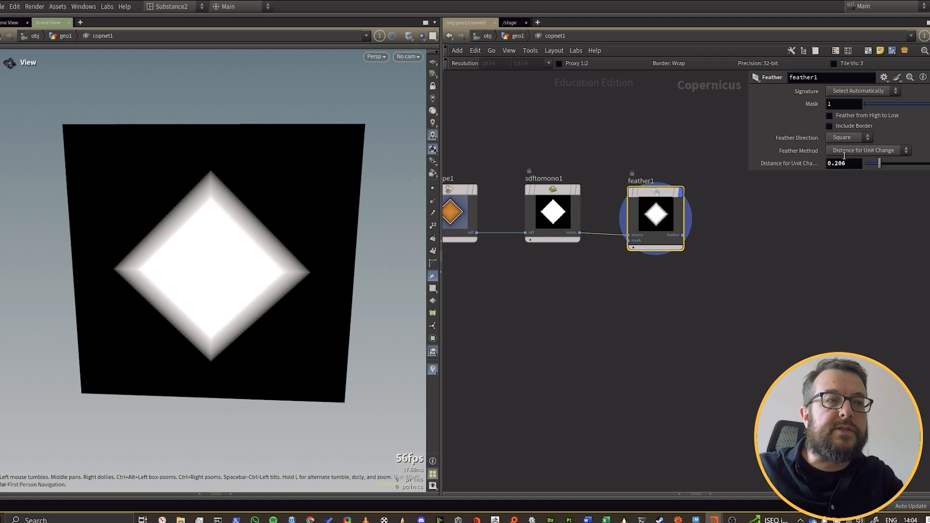
click(846, 139)
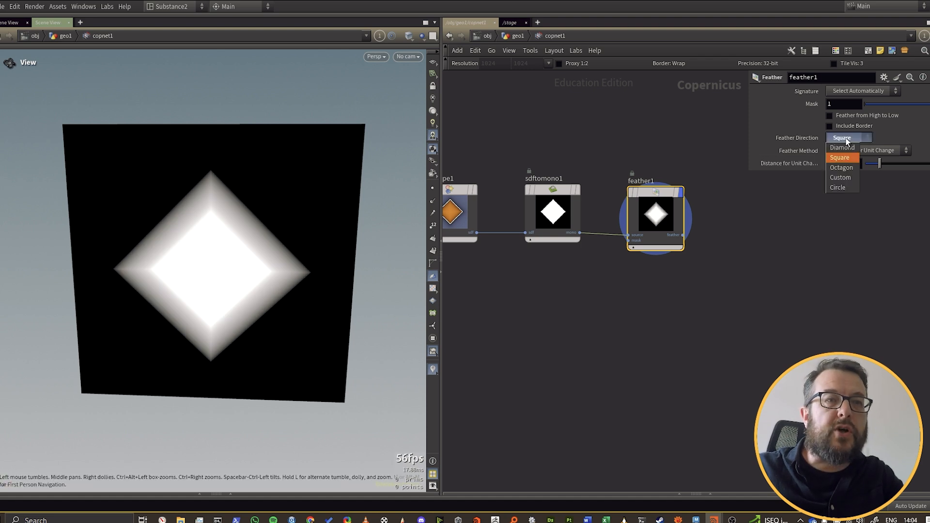
click(848, 188)
click(850, 141)
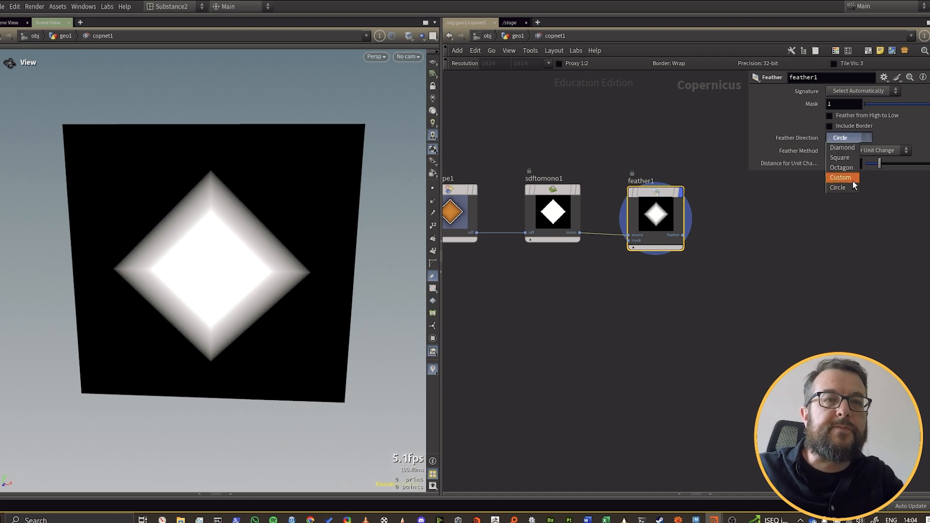
click(843, 178)
click(851, 153)
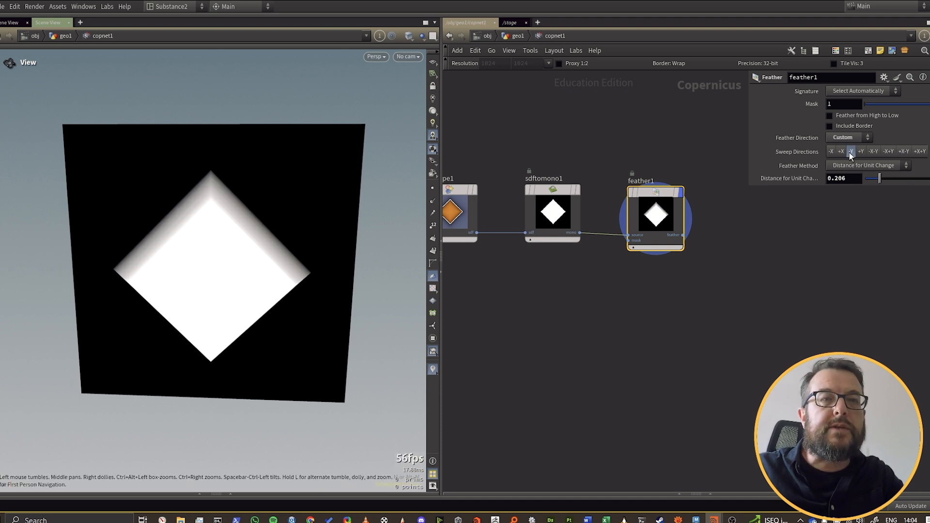
click(851, 152)
click(902, 151)
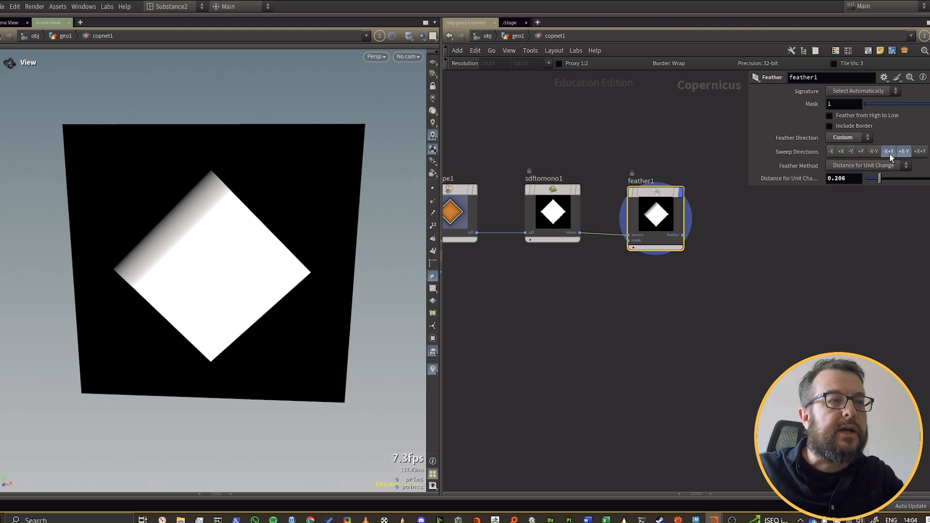
Set the feather direction to Diamond and enable Feather from High to Low at a distance of 0.206.
click(849, 138)
click(847, 150)
mouse_move(879, 163)
mouse_down()
mouse_move(893, 165)
mouse_move(866, 167)
mouse_move(879, 167)
mouse_up()
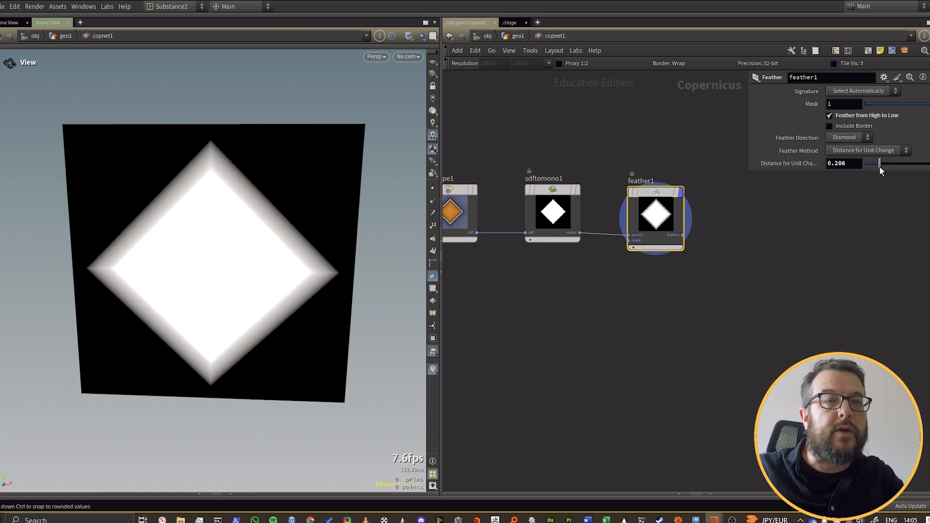
Move the Feather node up above the SDF to Mono node's row and display the SDF to Mono output.
drag(655, 219, 648, 212)
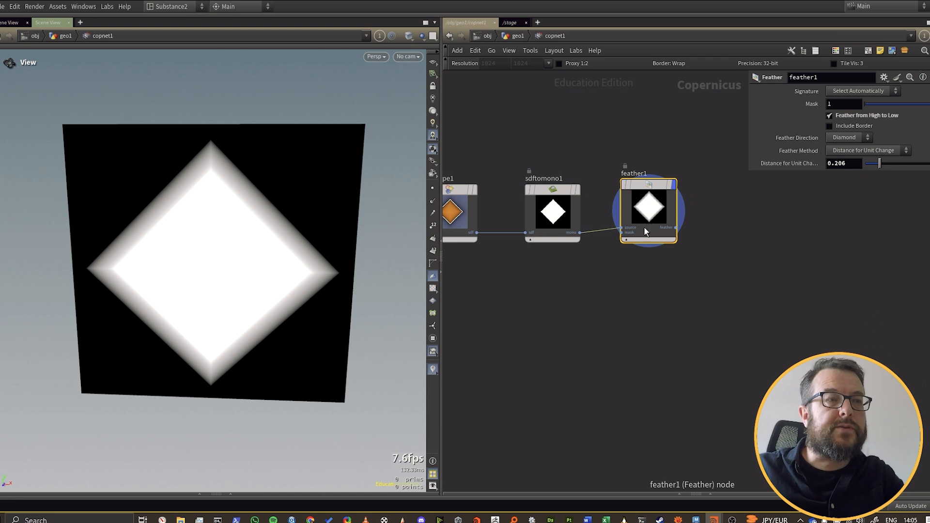
drag(651, 224, 638, 167)
click(571, 211)
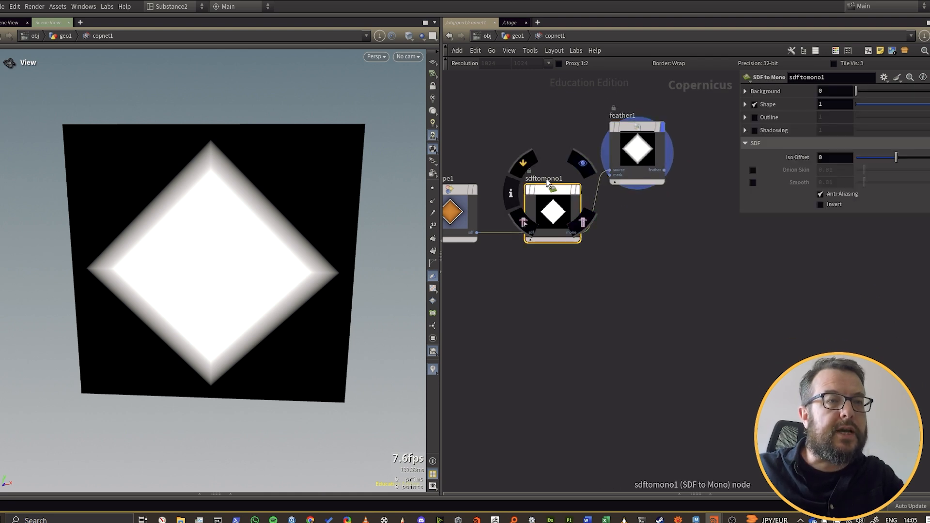
click(583, 163)
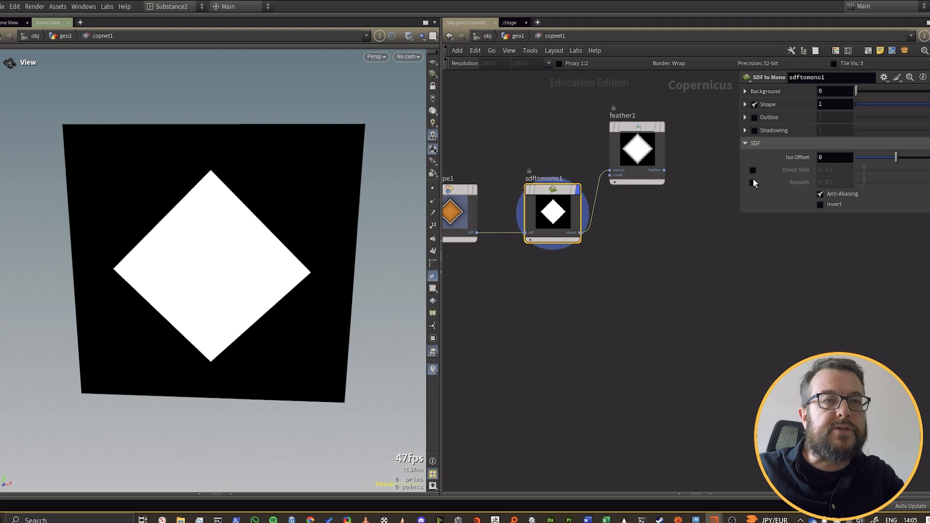
Try driving the SDF to Mono shape by Iso Distance, adding remap ramp points to form peaks and valleys.
click(746, 105)
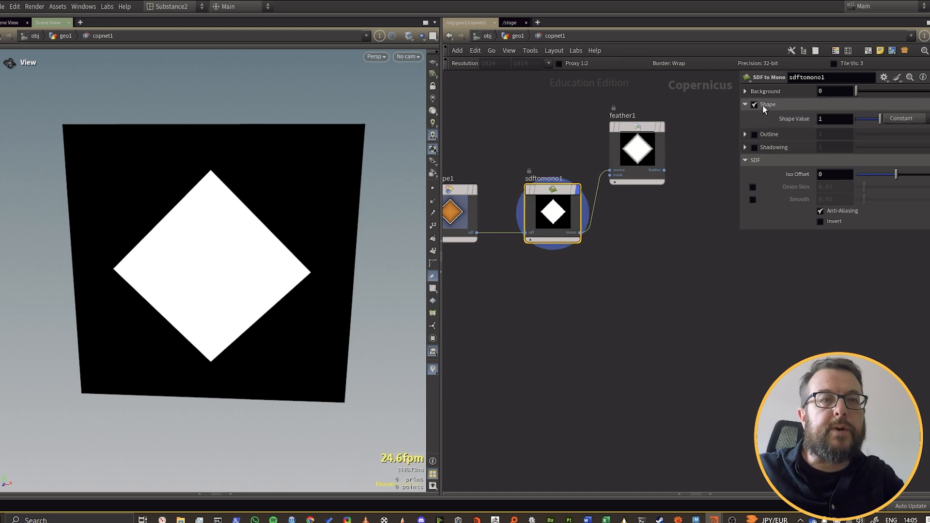
click(896, 120)
click(901, 140)
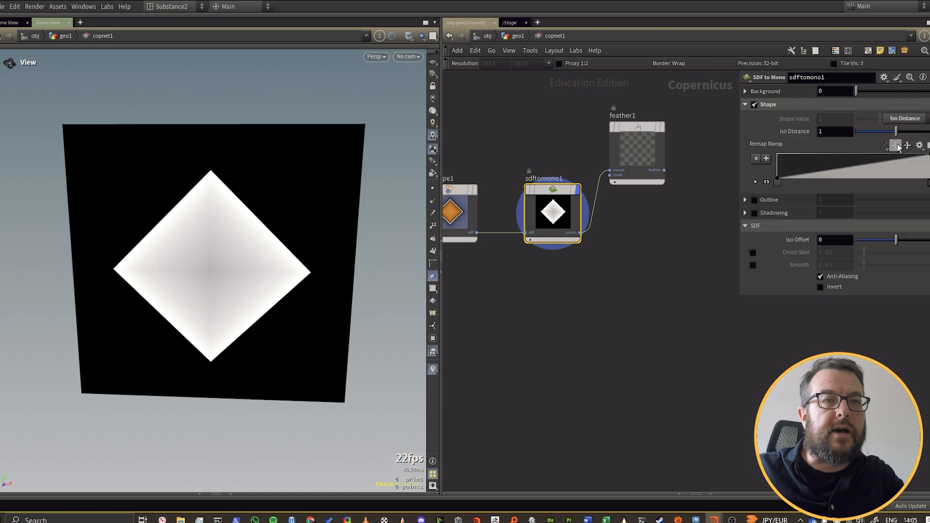
drag(835, 171, 868, 170)
click(898, 173)
click(913, 164)
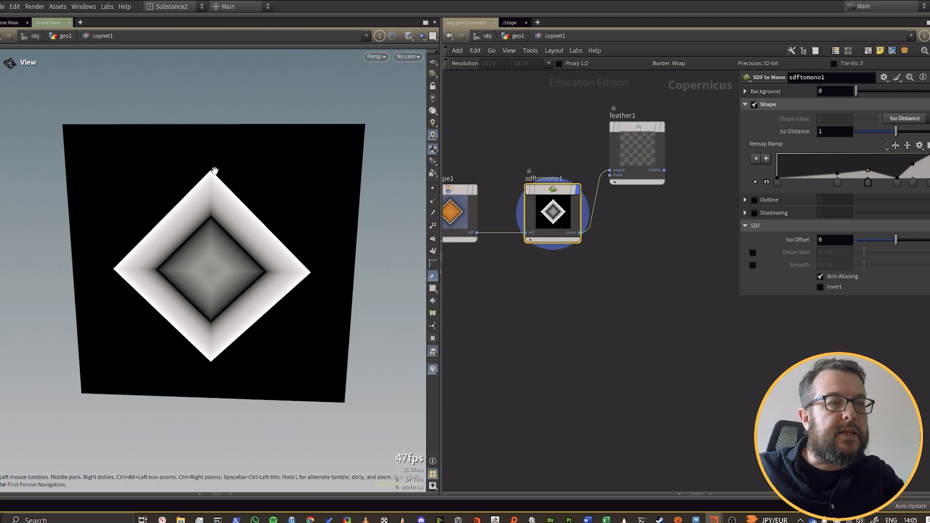
Try an iso offset of 0.08, resetting it to 0 and returning the shape value to Constant.
drag(895, 243, 901, 243)
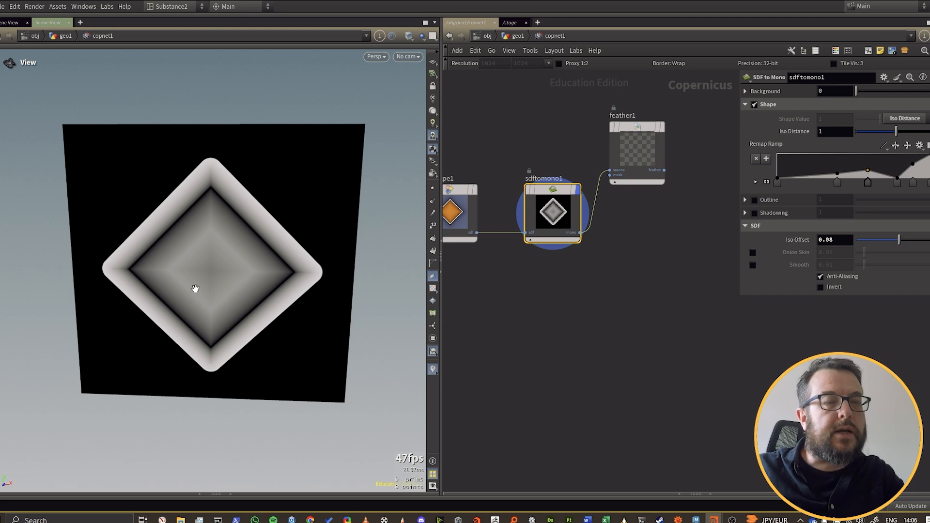
click(843, 239)
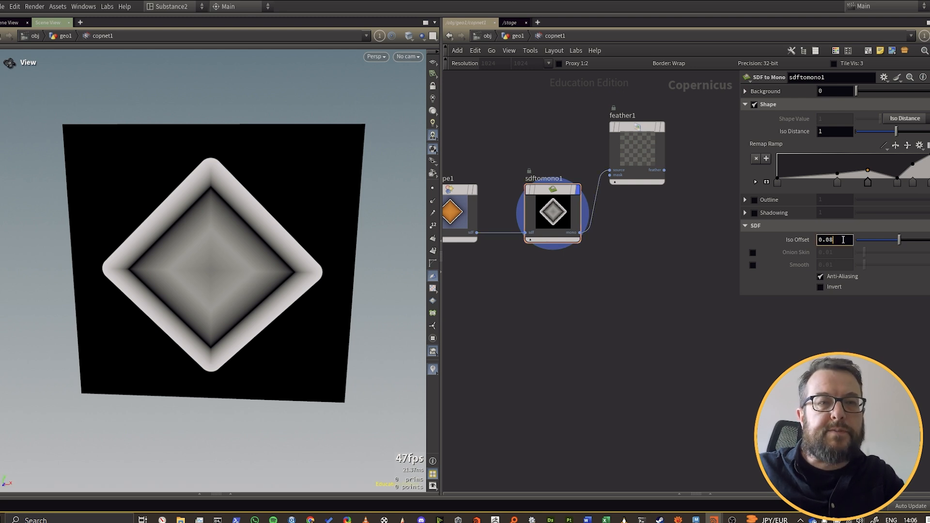
text(0)
key(Return)
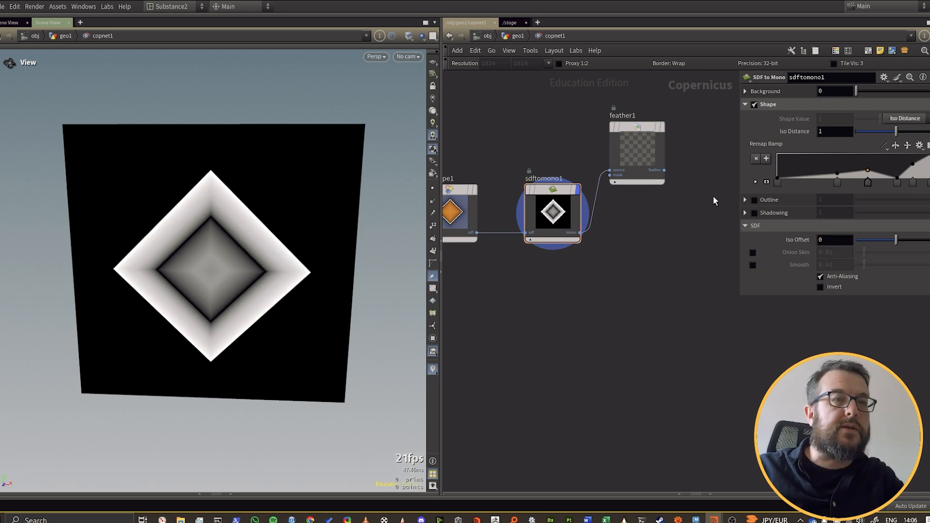
click(913, 119)
click(911, 130)
Add a Blur node of size 0.1 below the Feather node, fed by the SDF to Mono output.
key(Tab)
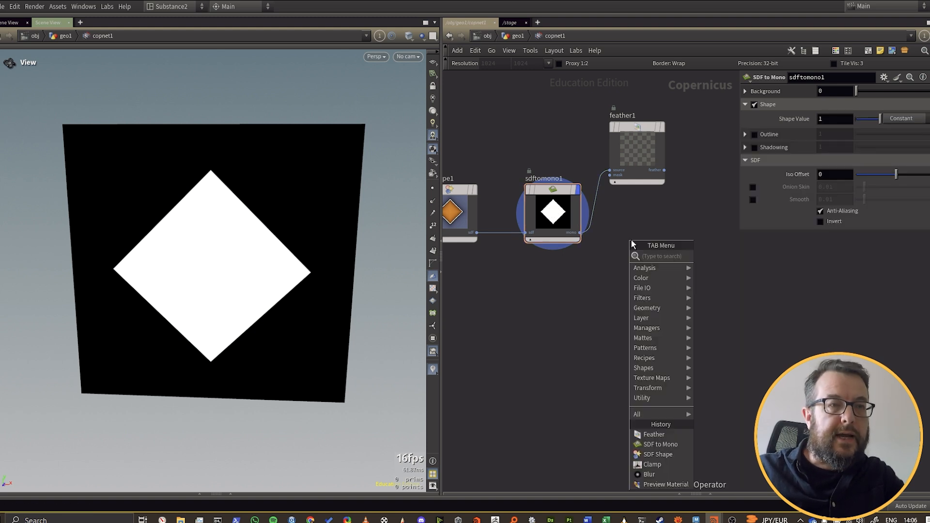
text(blur)
key(Return)
click(632, 240)
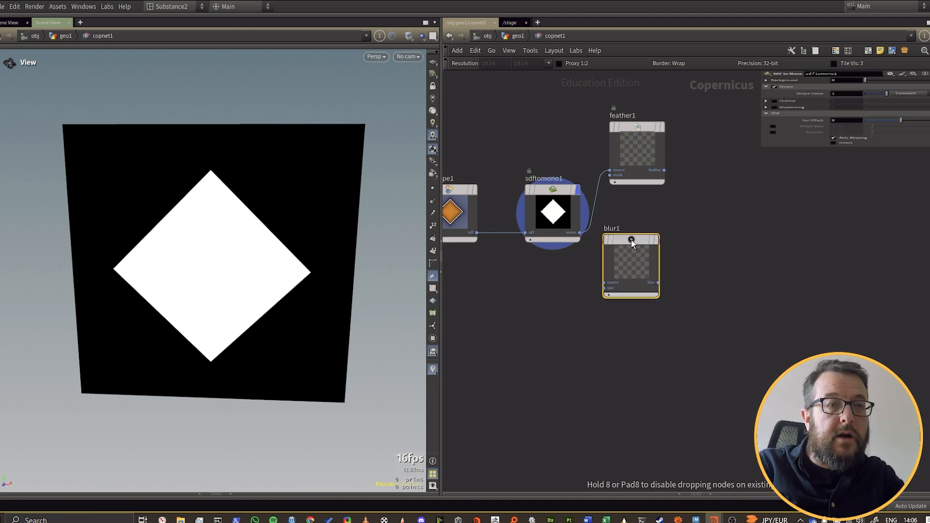
Add a Clamp node fed by the Blur node and place it next to it.
key(Tab)
text(clamp)
key(Return)
click(727, 279)
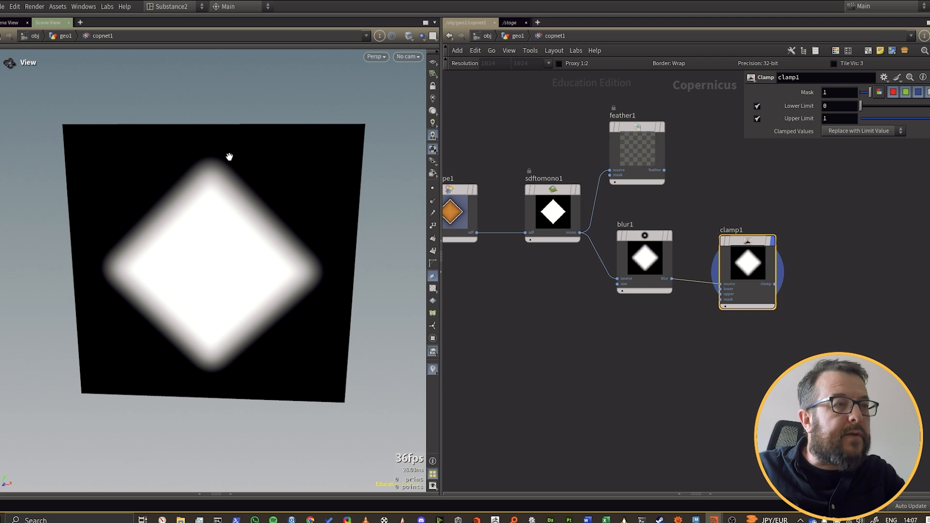
drag(773, 271, 758, 270)
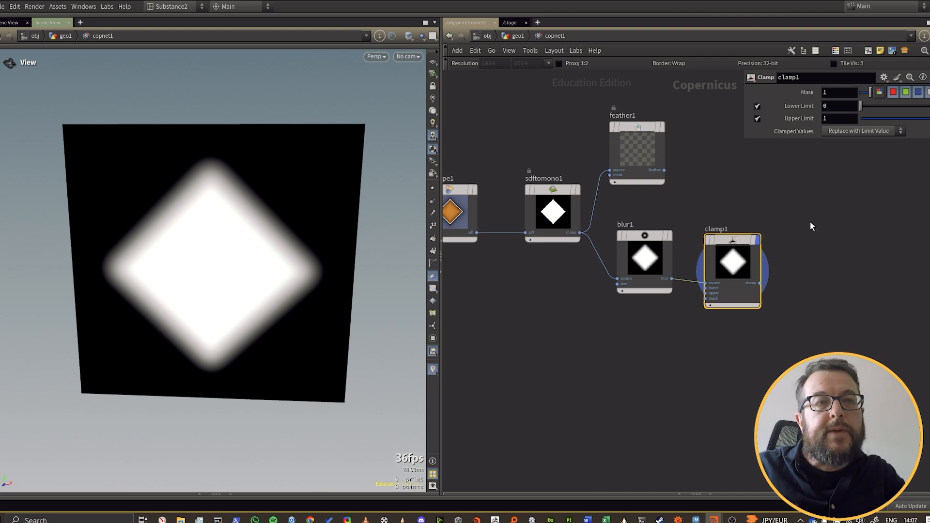
Raise the Clamp node's lower limit above 0.1 and set its clamped values to Replace with Black.
drag(861, 107, 868, 108)
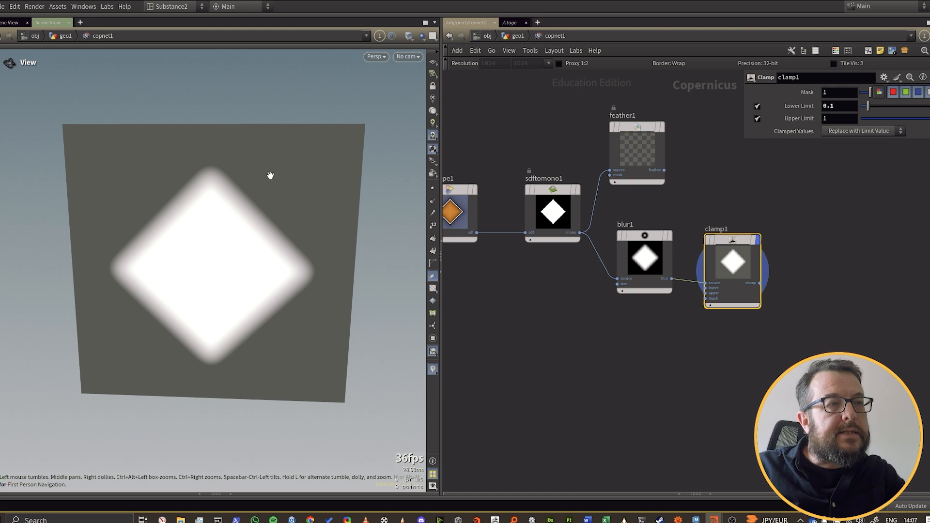
click(854, 130)
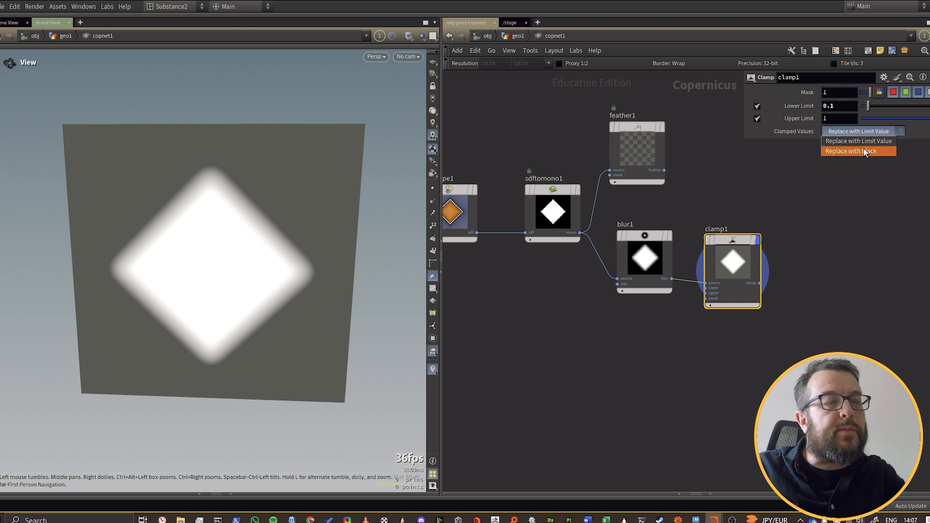
click(864, 149)
mouse_move(867, 105)
mouse_down()
mouse_move(858, 105)
mouse_move(882, 109)
mouse_up()
Set the Blur node's size to 0.17 and move the Clamp node lower in the network.
click(641, 251)
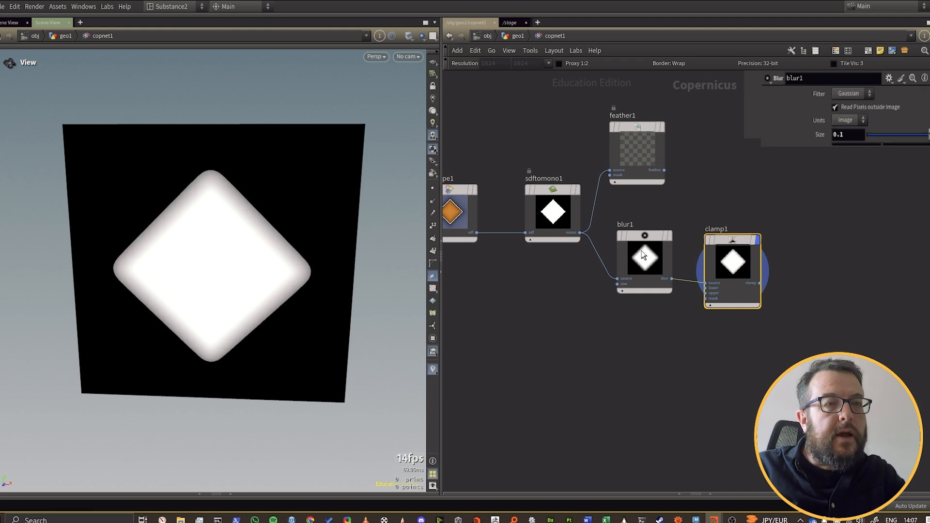
middle_drag(852, 128, 892, 157)
click(727, 240)
Add a Remap node above the Clamp node, fed by the Blur output, and shape its ramp with extra points into stepped bands.
key(Tab)
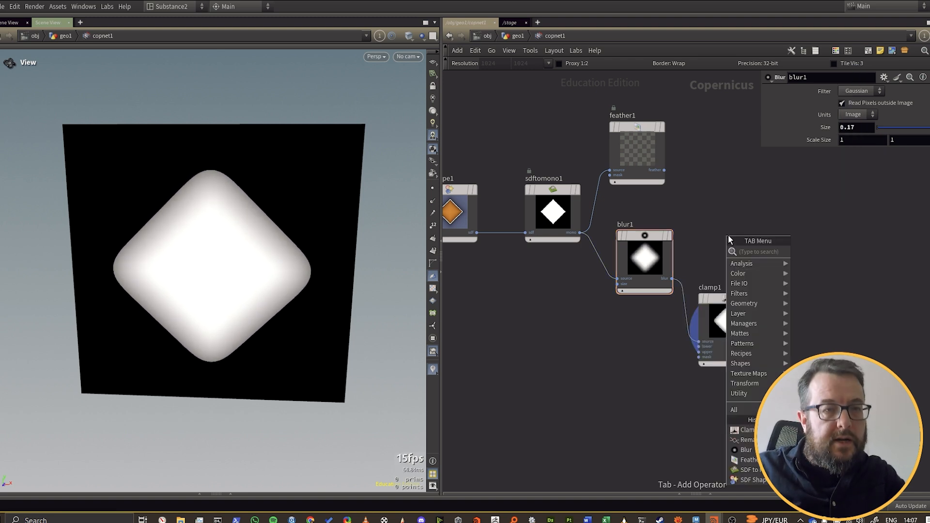
text(remap)
key(Return)
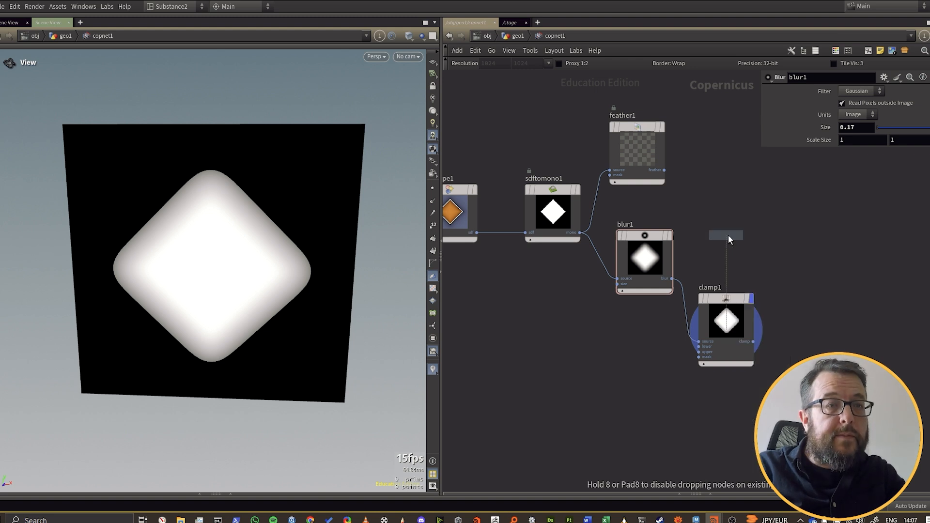
click(728, 236)
middle_drag(783, 336, 727, 358)
drag(676, 269, 676, 235)
drag(847, 221, 929, 224)
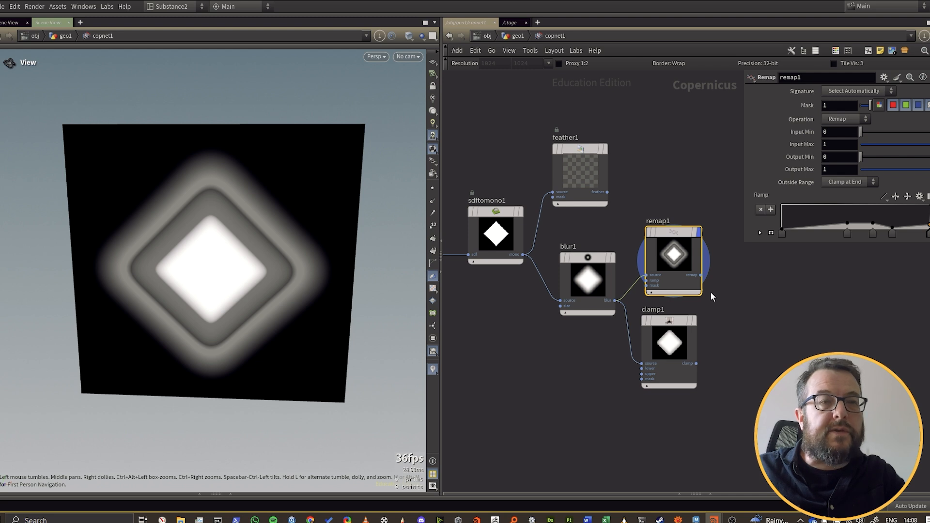
Move the Remap and Clamp nodes lower to free space above them beside the Blur node.
middle_drag(695, 188, 631, 149)
drag(619, 210, 615, 213)
click(659, 222)
drag(646, 381, 607, 302)
Add a Threshold-mode Remap node above the existing Remap node.
click(606, 203)
key(Tab)
text(thr)
key(Return)
key(Return)
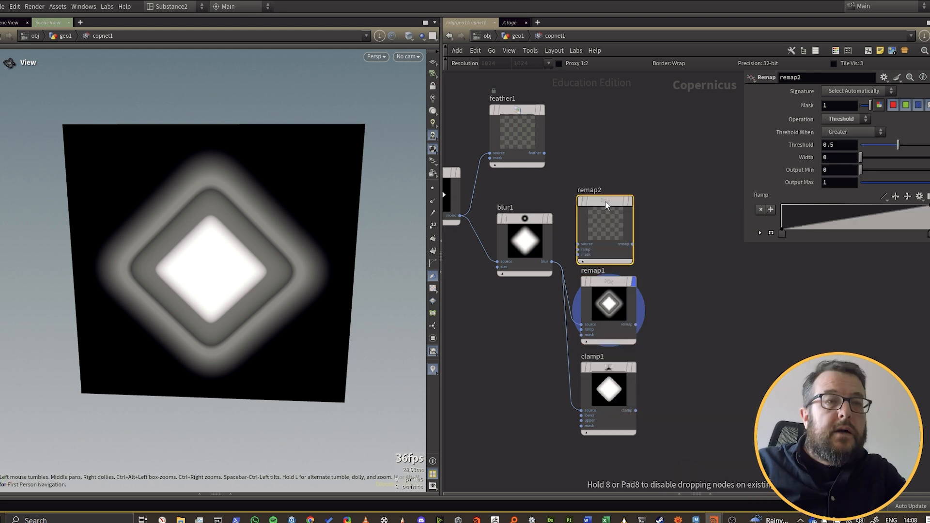
Feed the Blur output into the Threshold Remap node, display it, and set its threshold to 0.587 and width to 0.56.
drag(552, 262, 578, 244)
click(634, 201)
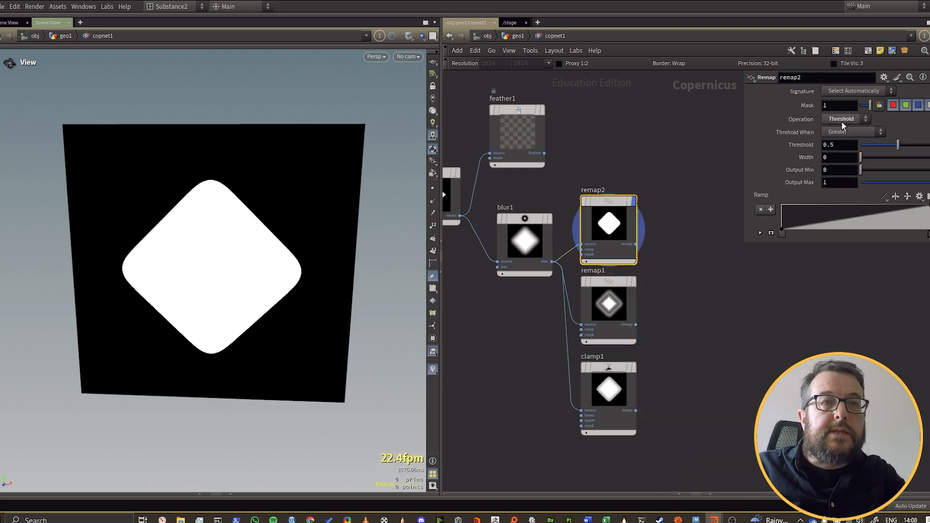
click(856, 121)
mouse_move(897, 144)
mouse_down()
mouse_move(911, 145)
mouse_move(868, 158)
mouse_move(902, 158)
mouse_up()
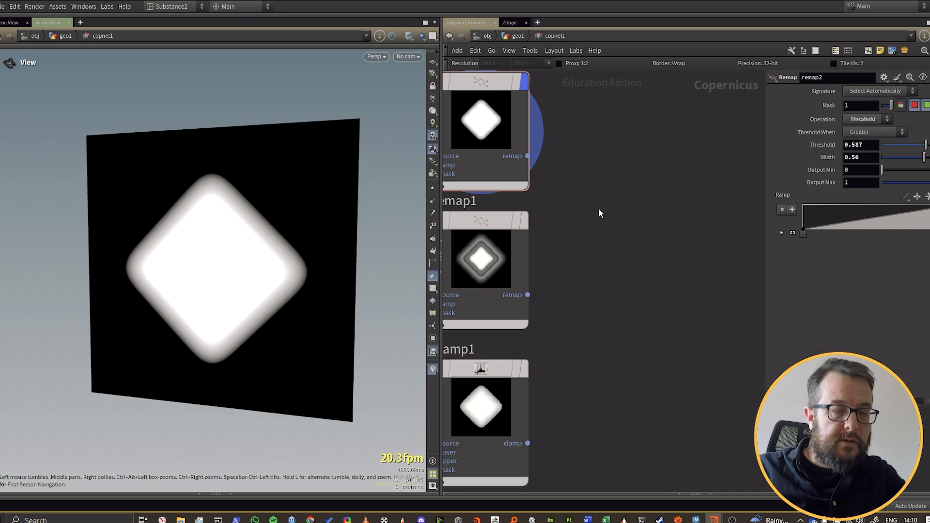
Add a Preview Material node, connect the Threshold Remap output to its height input and display it.
key(Tab)
text(prev)
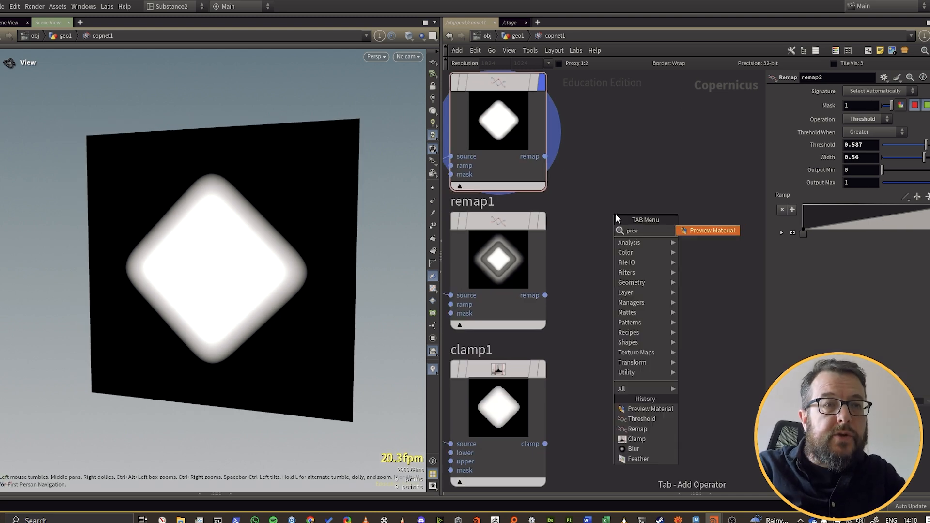
key(Return)
click(615, 219)
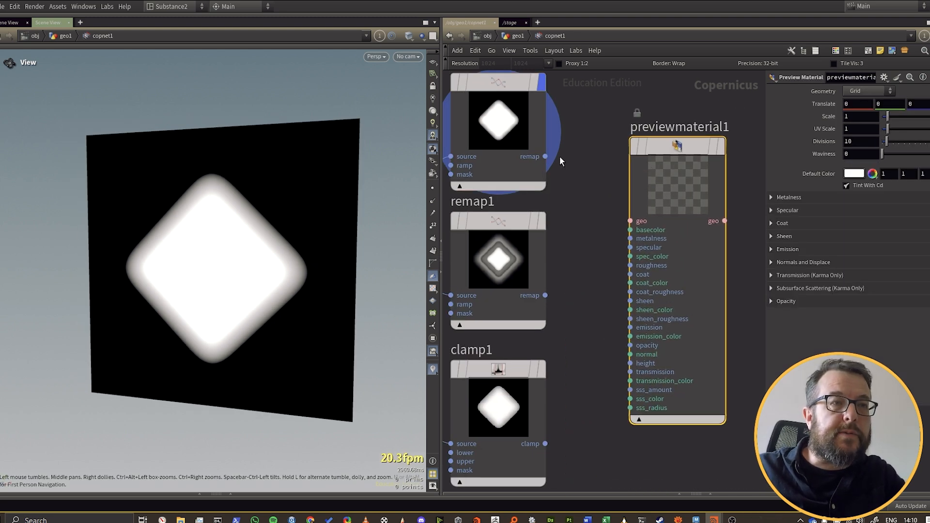
drag(544, 157, 632, 337)
click(631, 364)
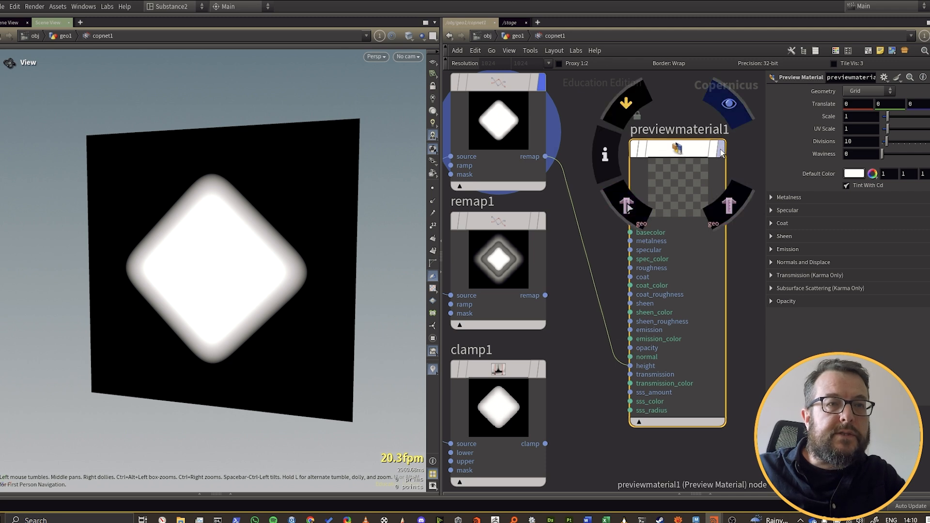
click(730, 104)
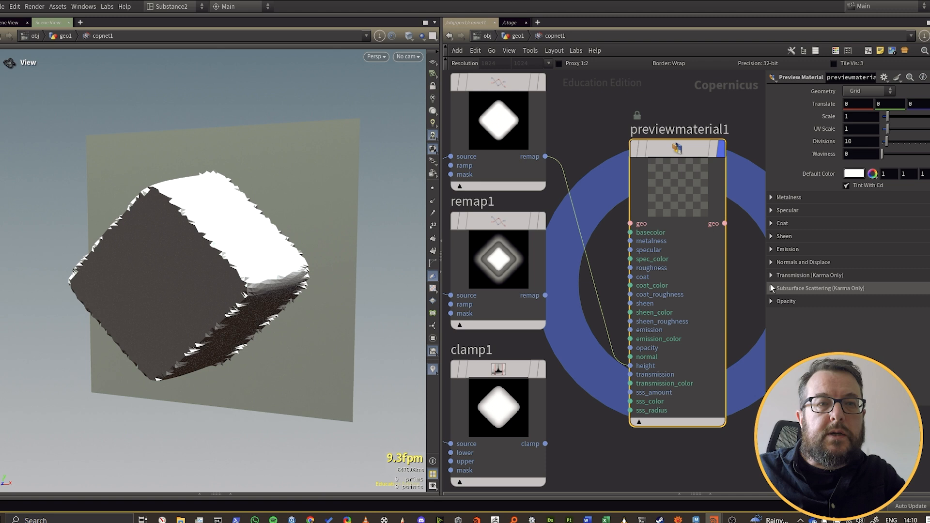
Set the Preview Material's height scale to 0.1 in its normals and displacement settings and inspect the displaced surface.
click(771, 264)
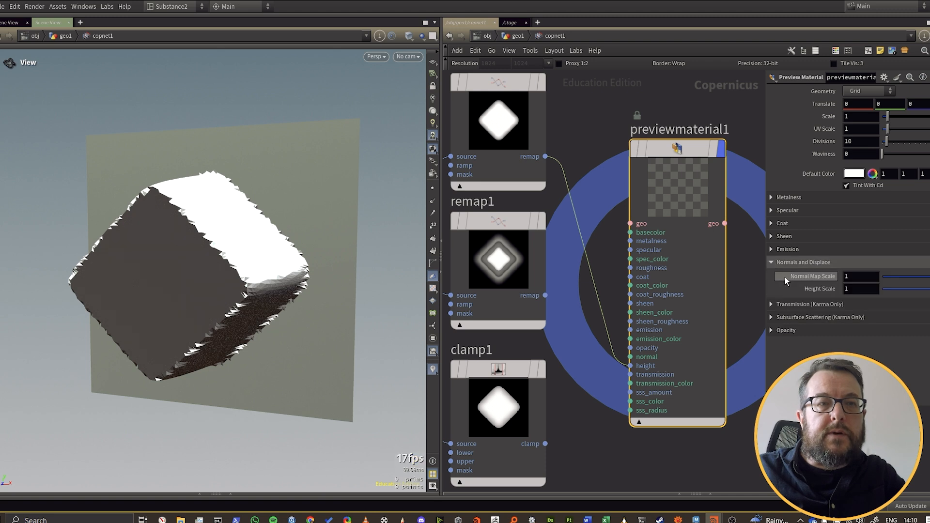
click(852, 289)
text(0.1)
key(Return)
middle_drag(677, 213, 699, 226)
drag(285, 242, 216, 238)
scroll(257, 240, up, 2)
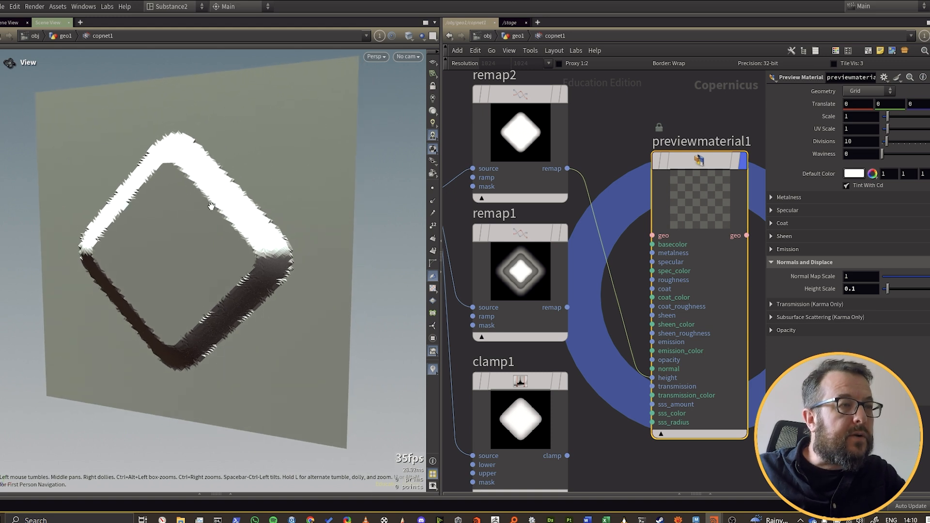
Set the viewport's displacement LOD to 10 in the material display options.
key(d)
drag(208, 32, 213, 235)
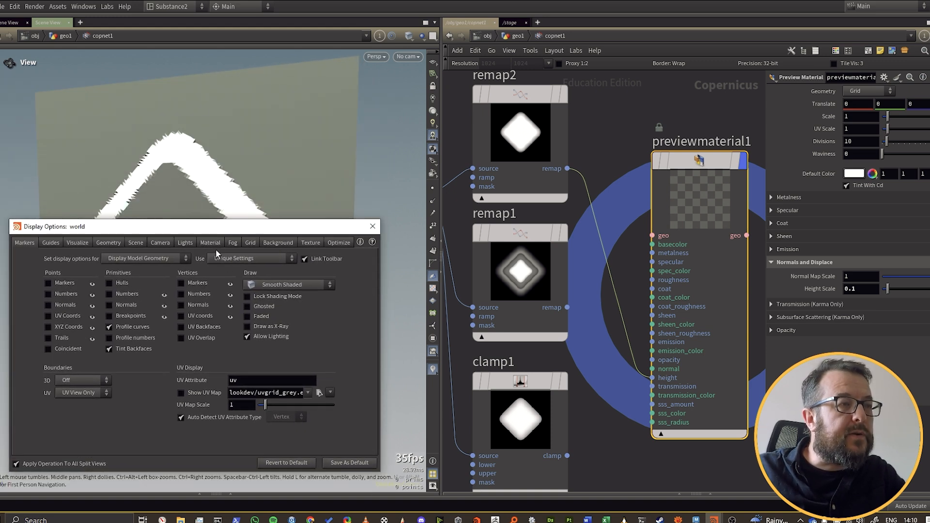
click(211, 243)
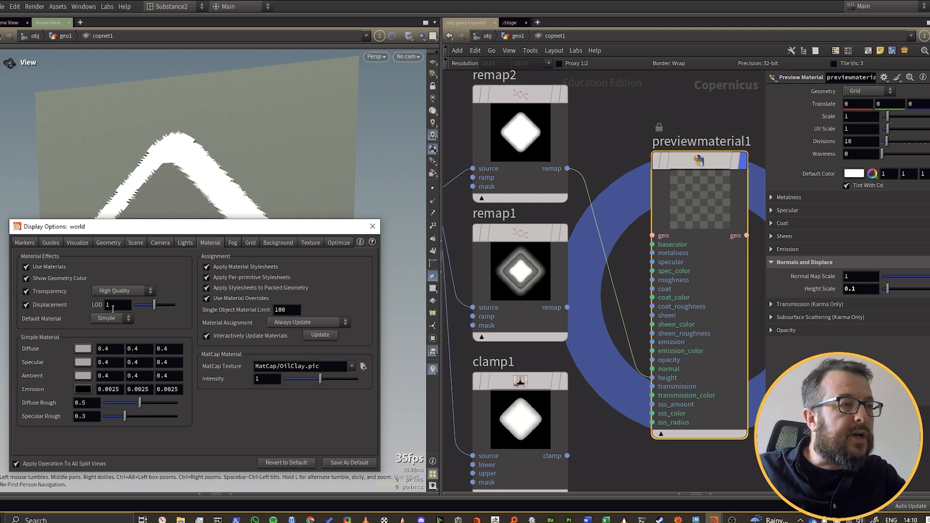
text(0)
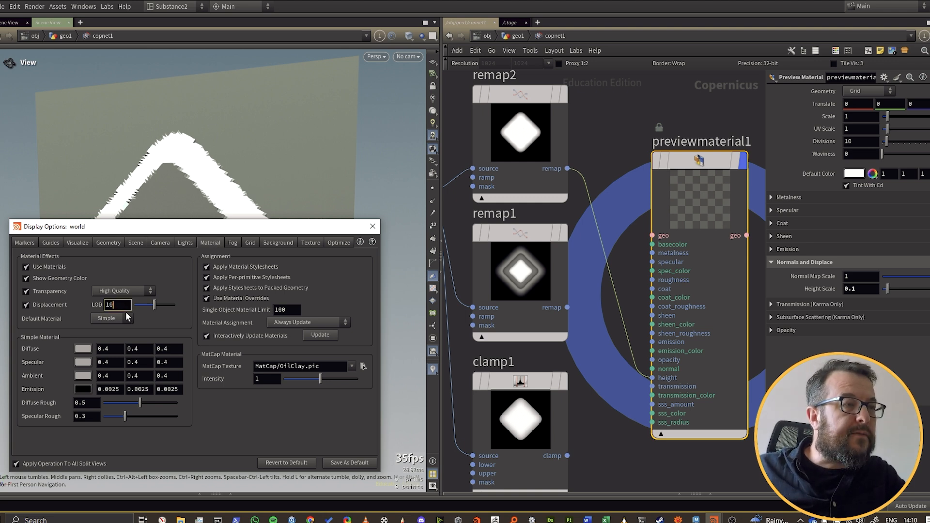
key(Return)
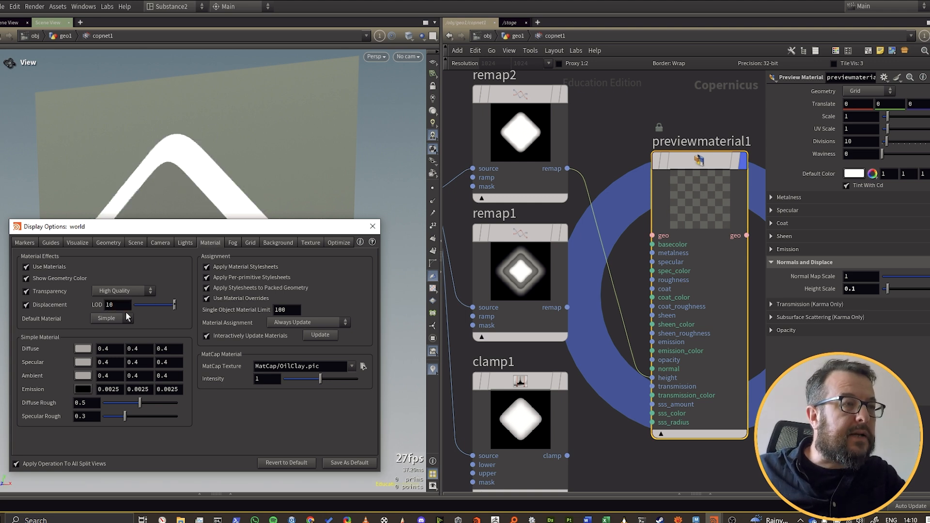
Save the viewport display options as the default and close them.
drag(169, 227, 488, 196)
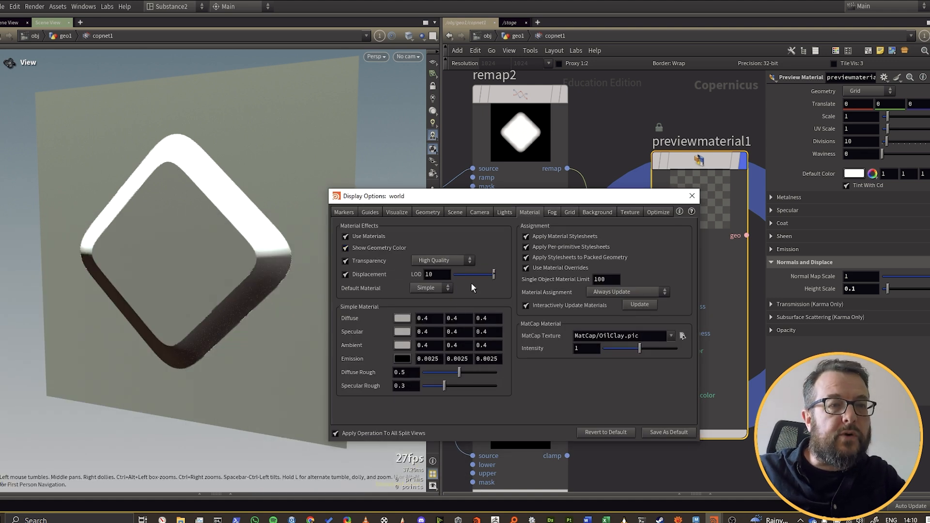
click(675, 434)
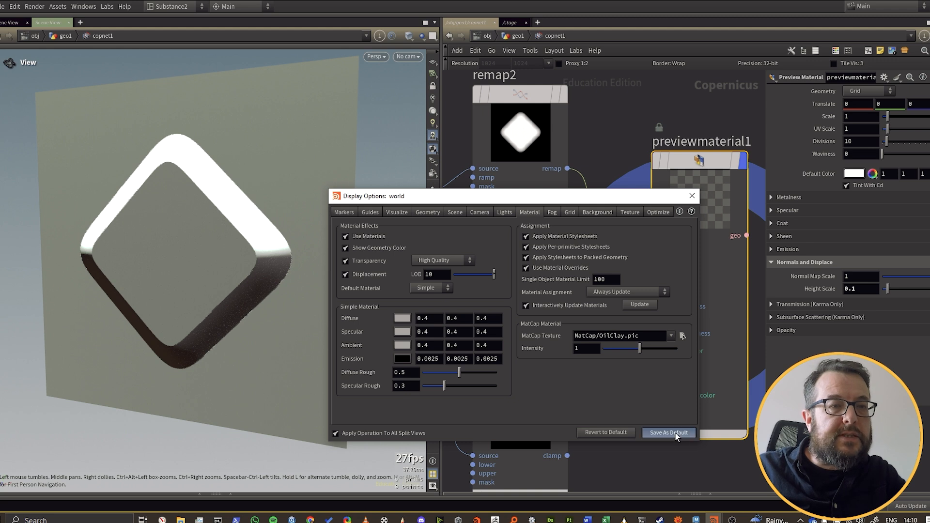
click(749, 483)
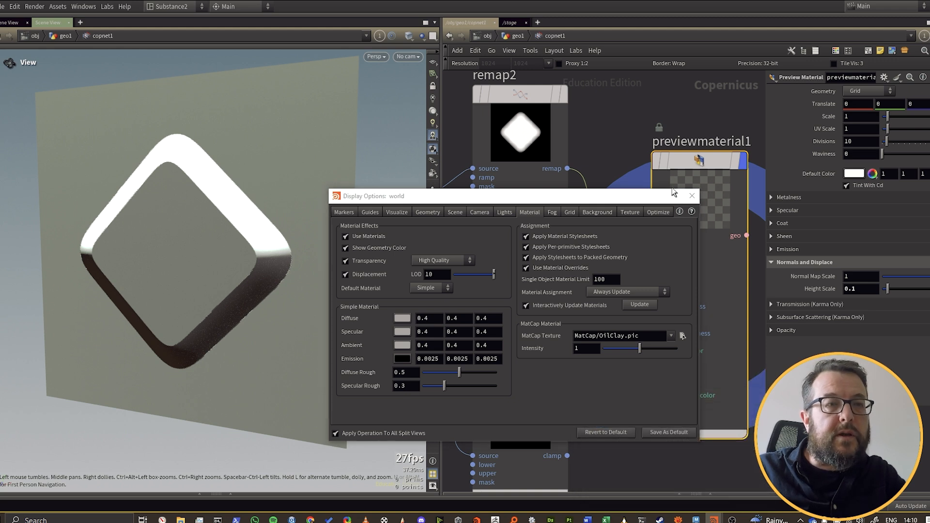
click(692, 196)
Feed the Preview Material's height from the ramp-based Remap node instead and adjust a middle point on its ramp.
mouse_move(471, 292)
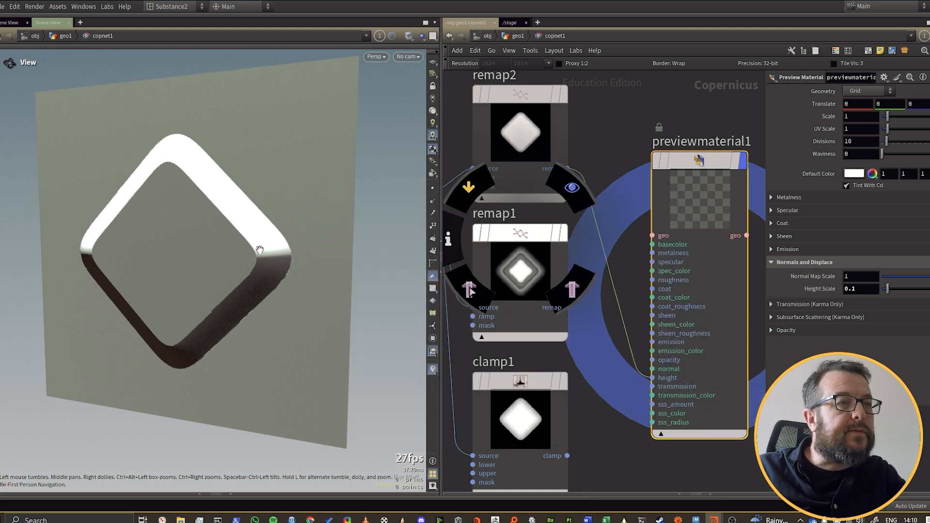
drag(266, 225, 281, 243)
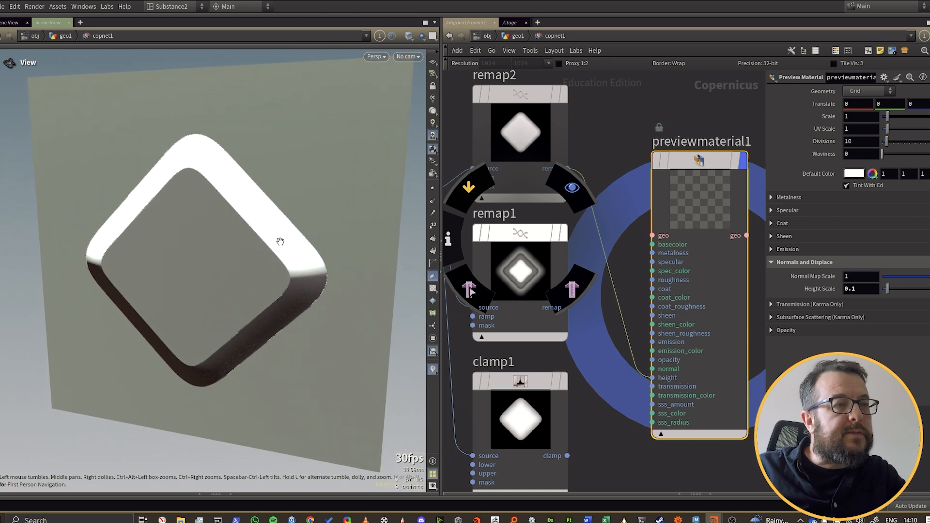
drag(612, 274, 560, 307)
click(542, 283)
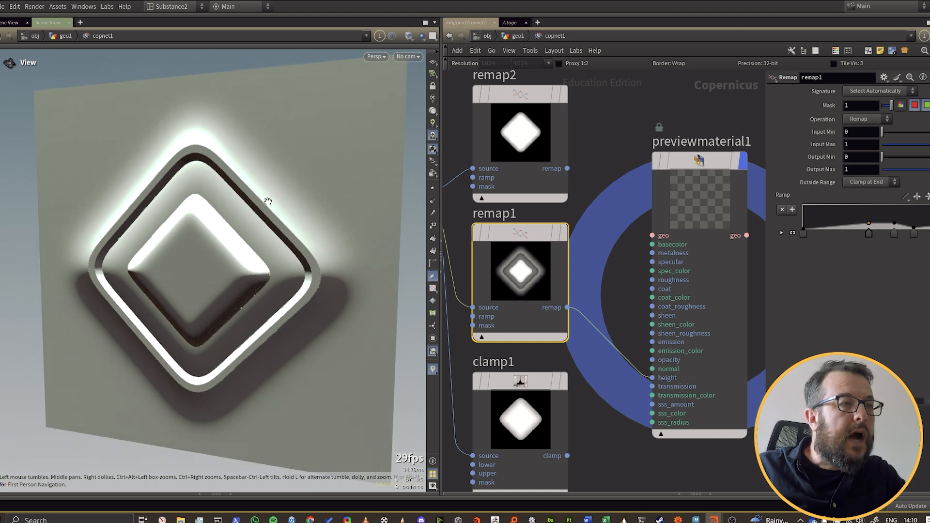
drag(869, 223, 855, 216)
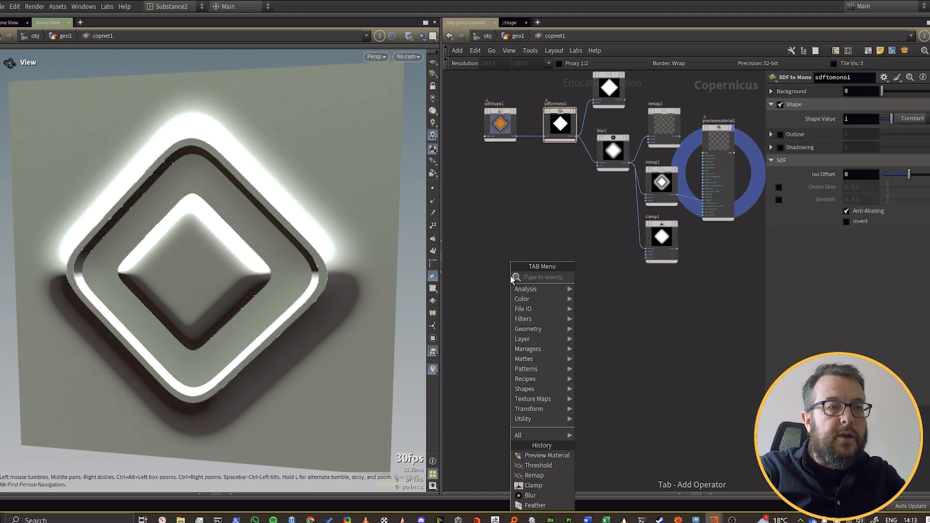
text(sdf)
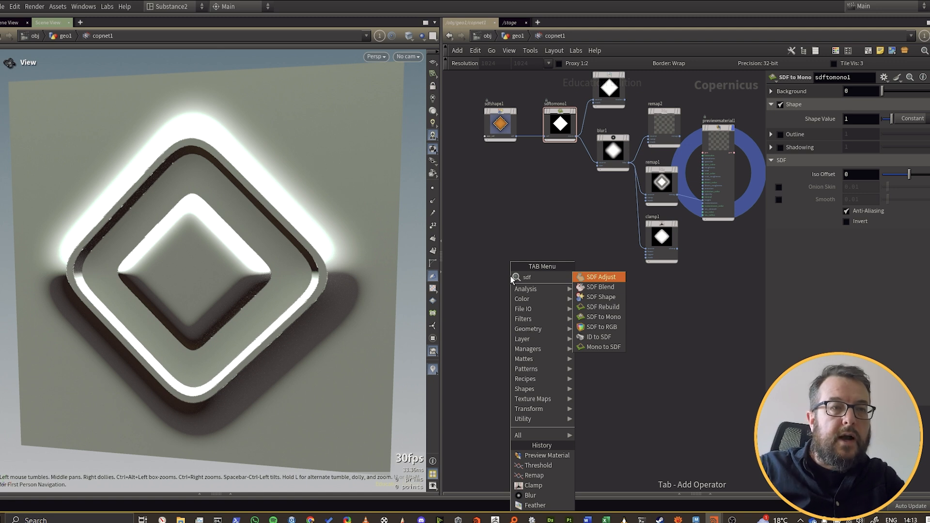
key(Down)
key(Down)
key(Return)
click(511, 276)
key(Tab)
text(s)
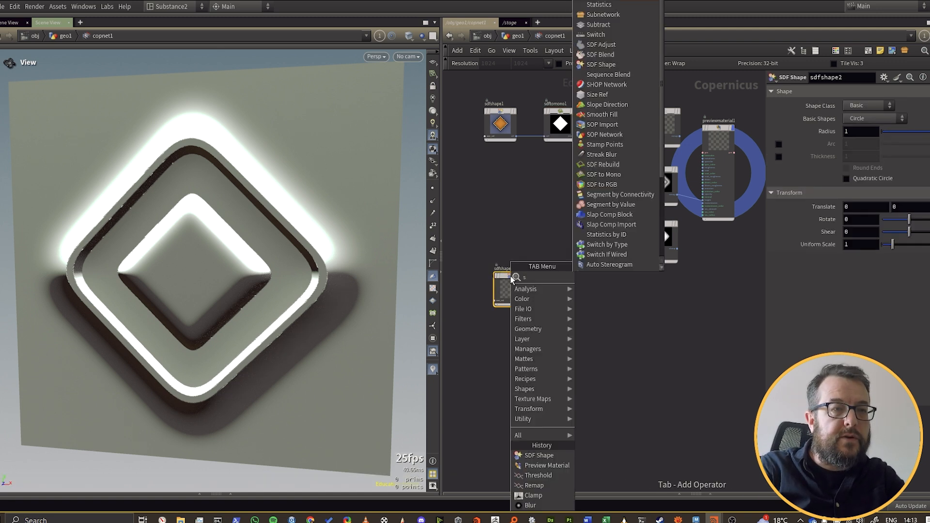
text(df s)
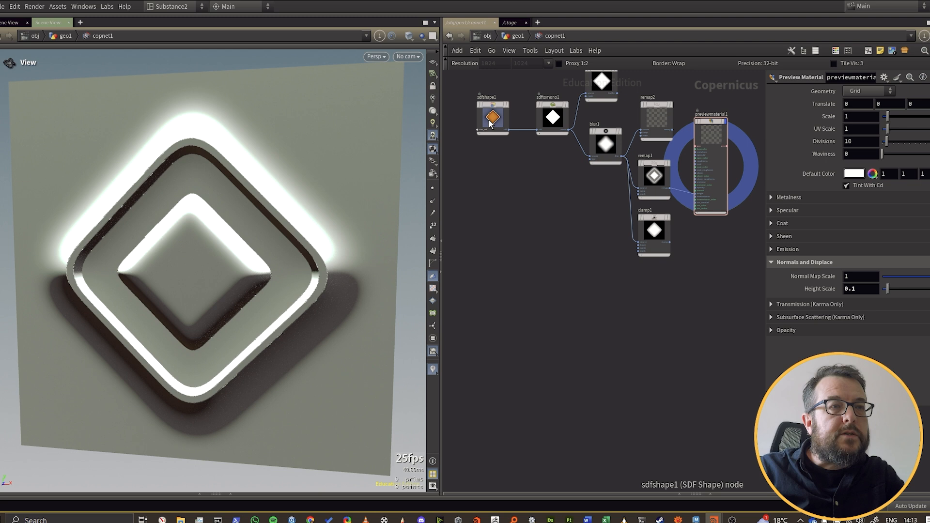
Duplicate the diamond SDF Shape node below the network and turn a second copy into a line with added thickness and length 2.1.
click(492, 121)
alt+drag(496, 132, 504, 287)
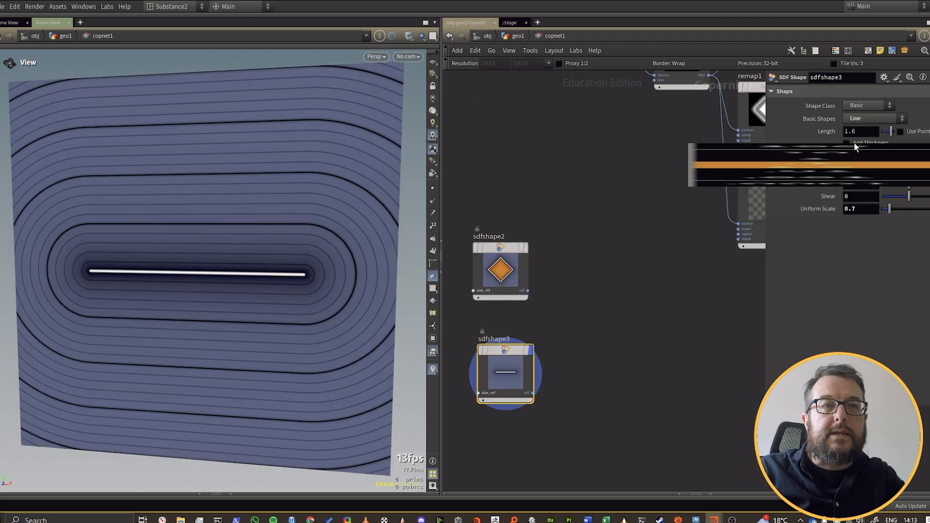
click(847, 142)
middle_drag(860, 130, 891, 131)
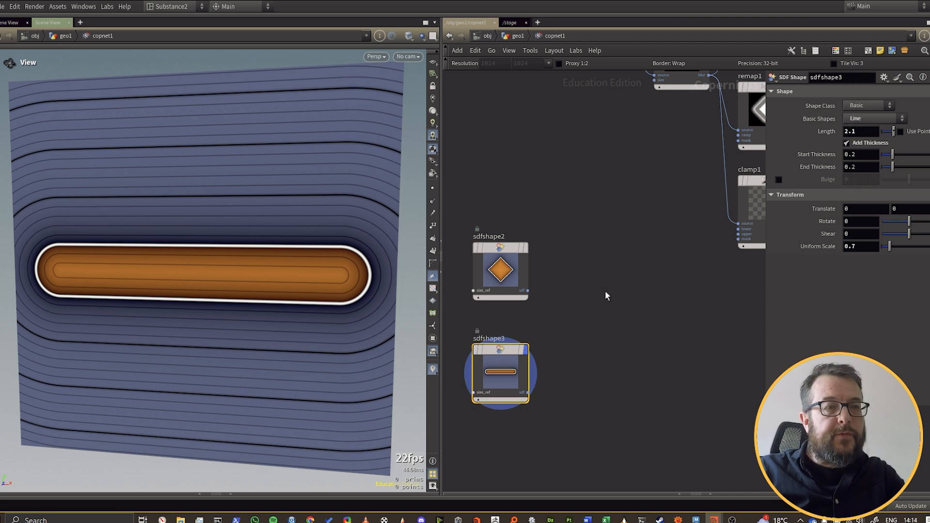
Add an SDF Blend node, connect the diamond to sdfA and the line to sdfB, and display the blend.
key(Tab)
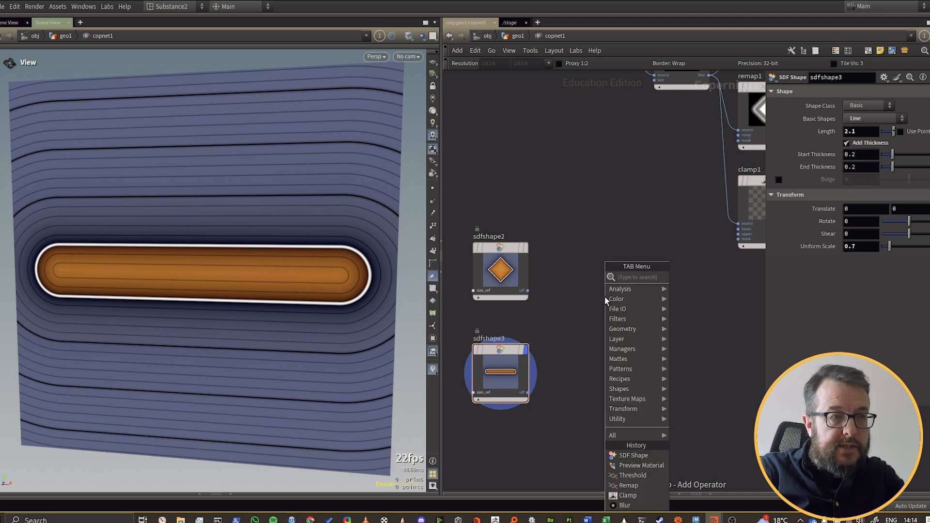
text(sd)
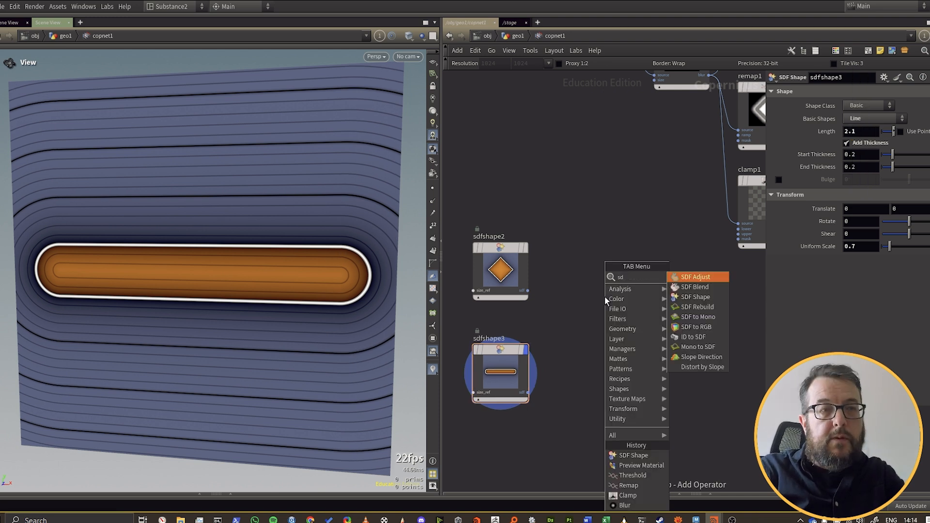
text(f)
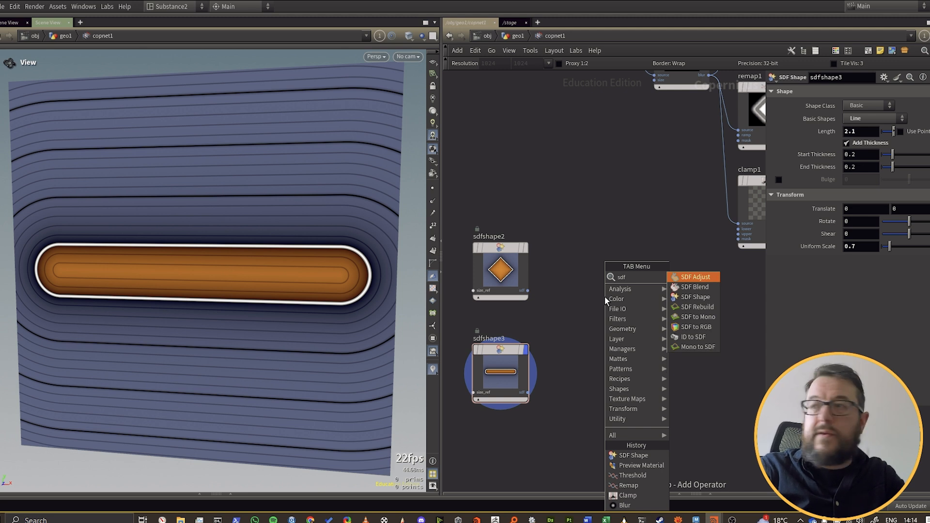
key(Down)
key(Return)
click(604, 298)
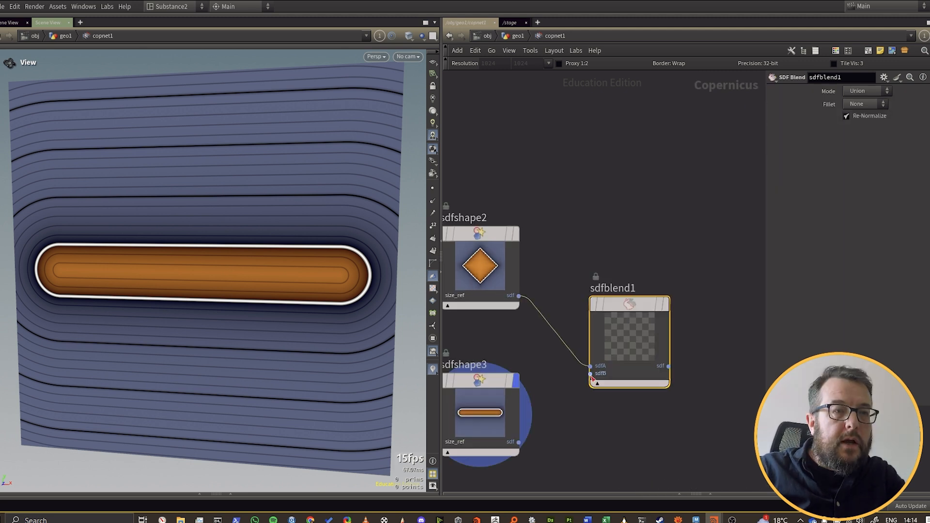
drag(591, 373, 519, 442)
click(667, 302)
drag(626, 312, 609, 283)
Set the SDF Blend mode to Subtract with a Chamfer fillet.
click(868, 90)
click(862, 122)
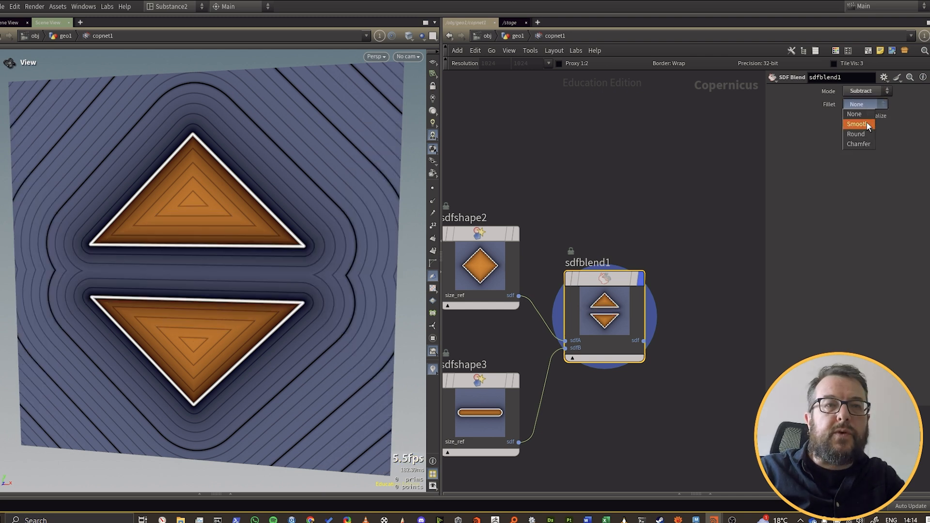
click(865, 143)
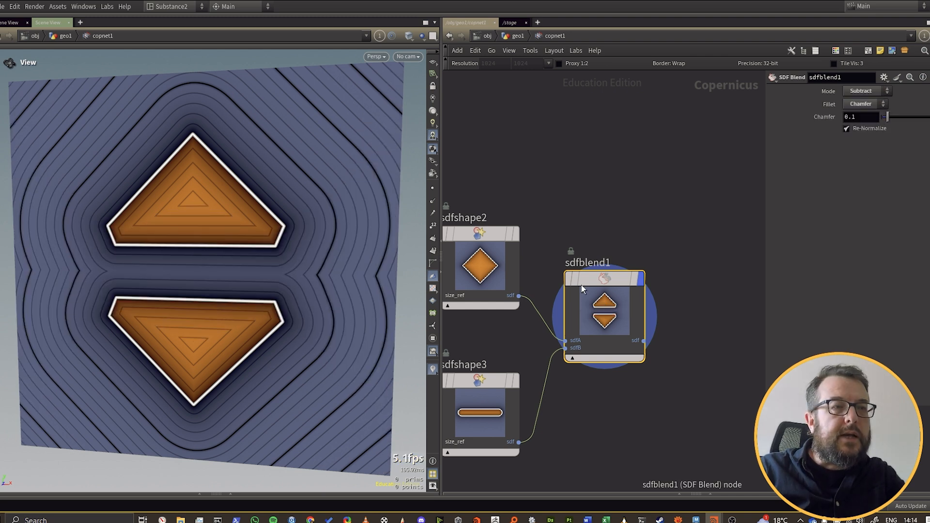
Set the line shape's rotation to 49.
middle_drag(564, 239, 583, 208)
click(507, 358)
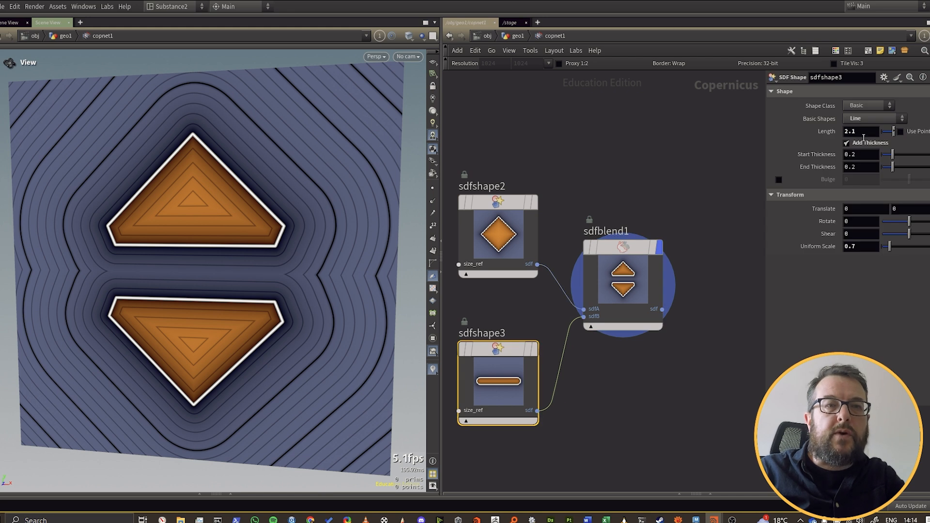
drag(909, 221, 917, 221)
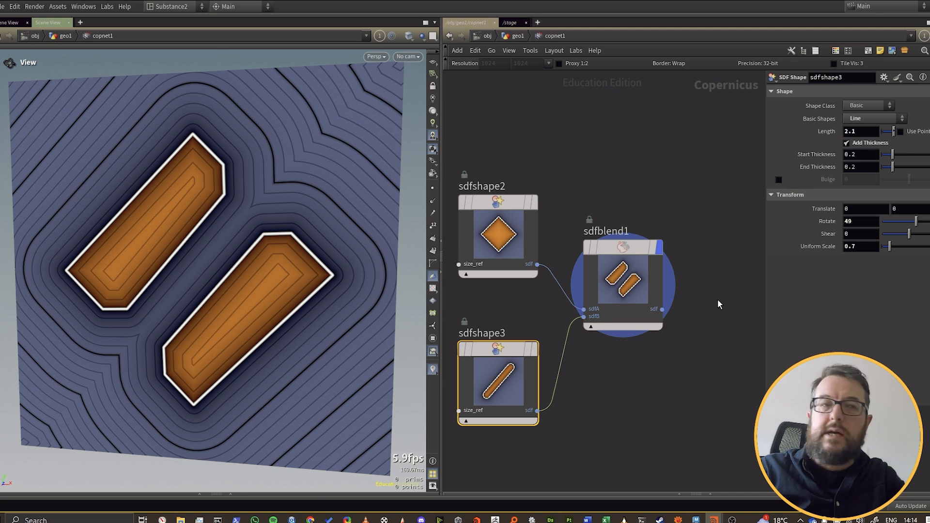
Add an SDF to Mono node after the SDF Blend node and move it closer to the blend.
click(632, 280)
key(Tab)
text(sdf)
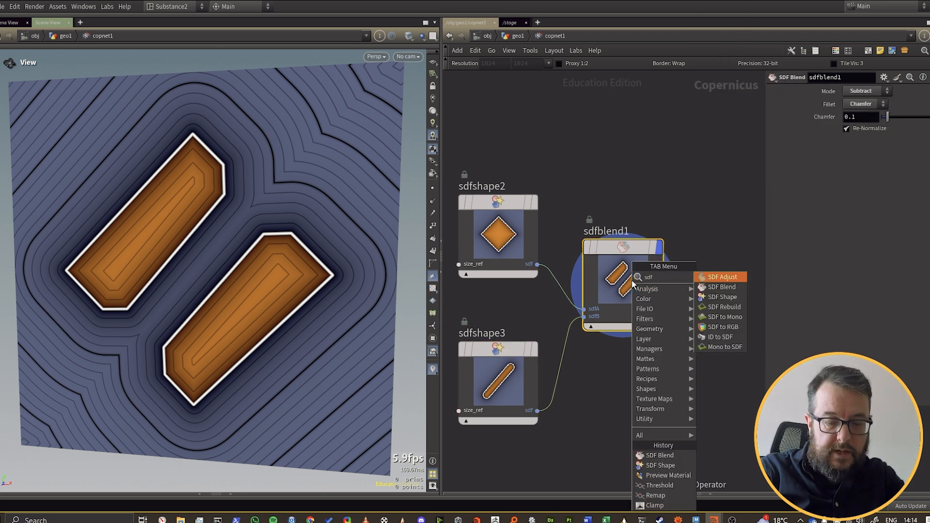
text( to m)
key(Return)
middle_drag(727, 173, 689, 177)
drag(698, 258, 663, 265)
middle_drag(556, 176, 652, 178)
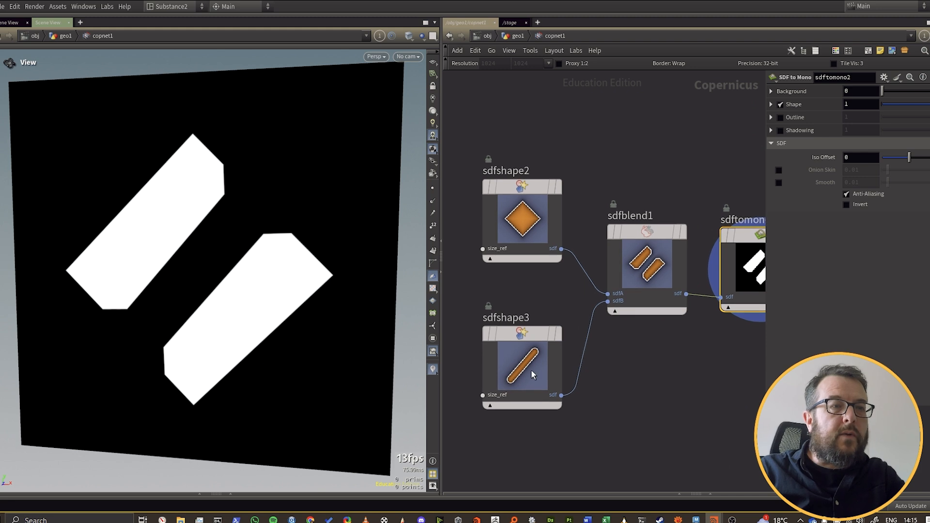
Rotate the line shape so that its cut runs nearly horizontally across the diamond.
click(533, 368)
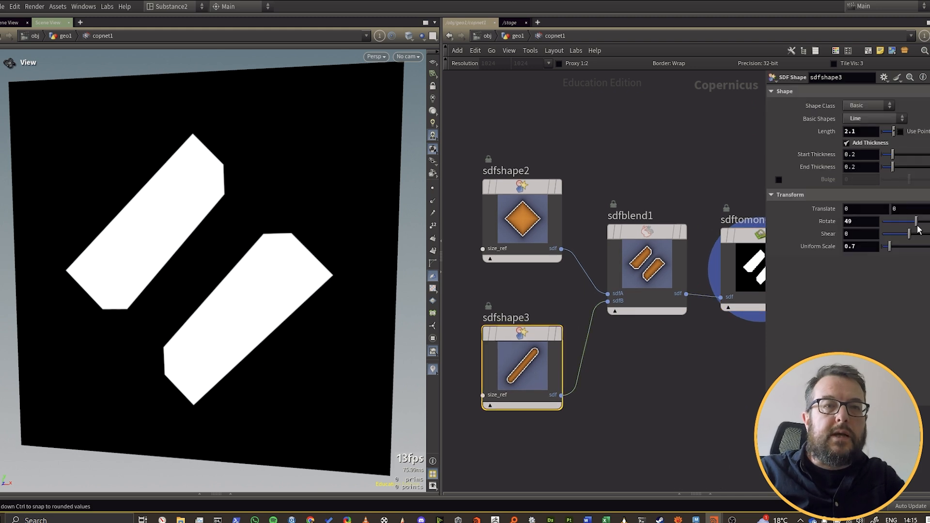
drag(913, 224, 910, 225)
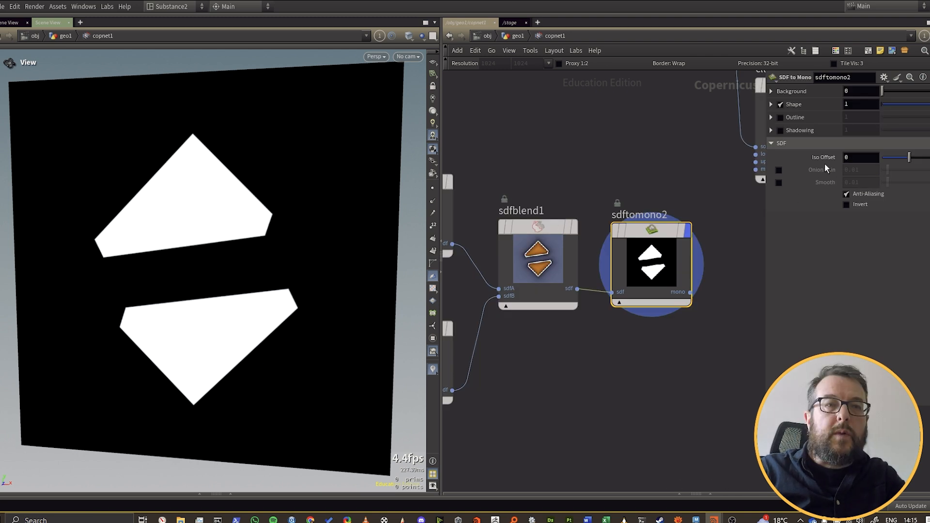
Switch the second SDF to Mono node's shape value to Iso Distance and set the distance to 0.06.
click(772, 104)
click(912, 119)
click(913, 138)
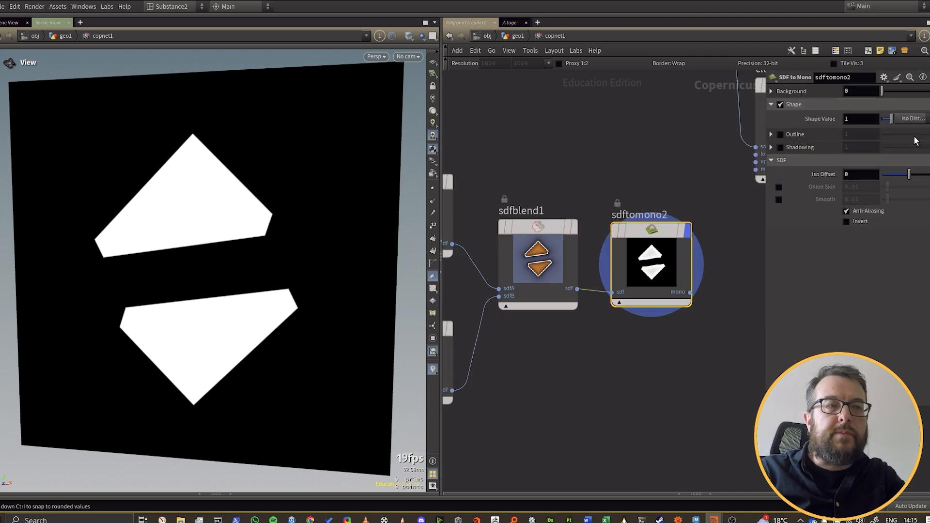
click(907, 146)
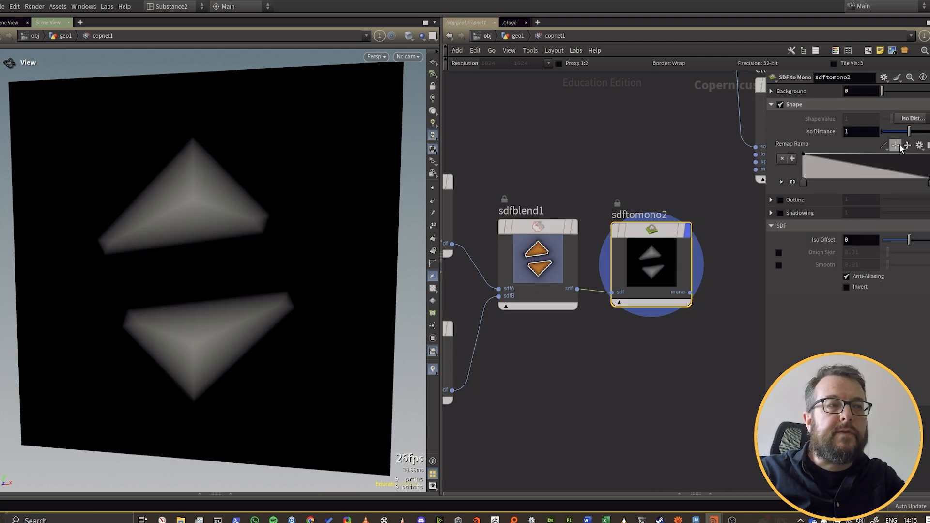
drag(908, 134, 884, 140)
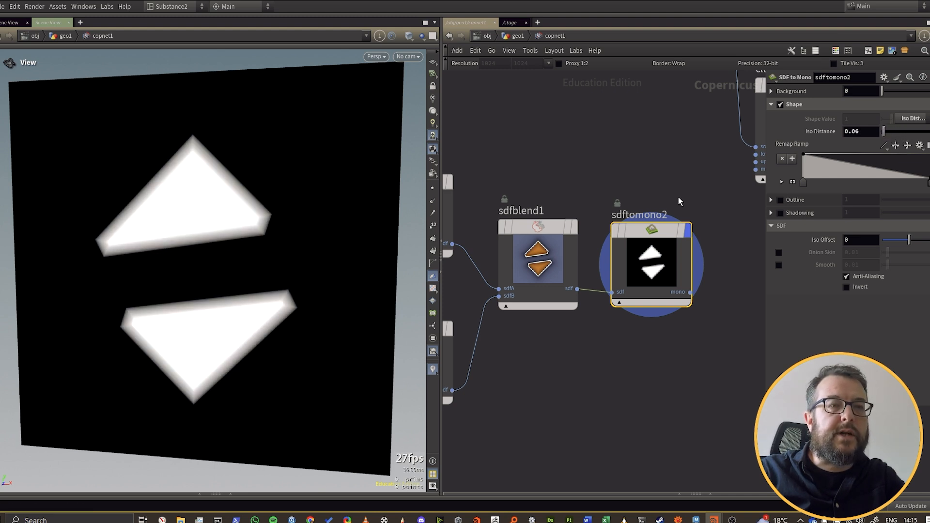
Add a Mirror node after the second SDF to Mono node.
middle_drag(678, 202, 602, 172)
key(Tab)
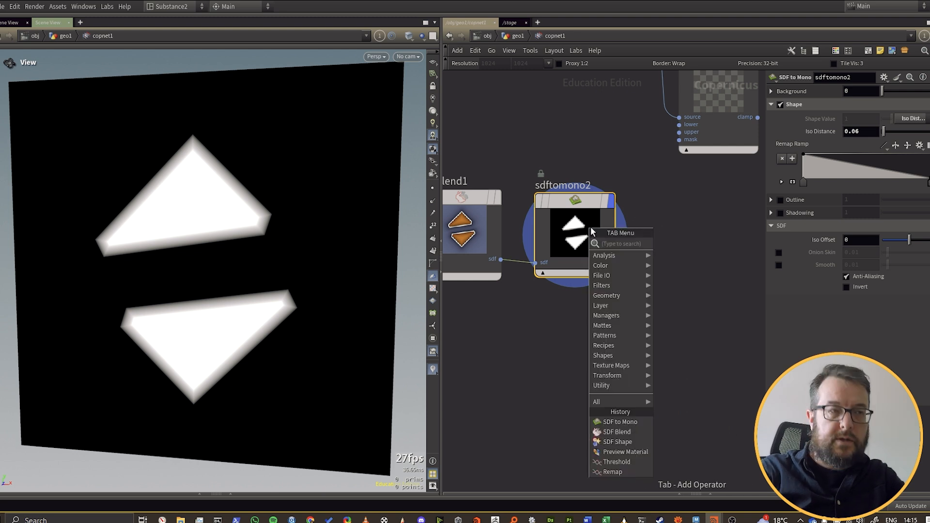
text(mir)
key(Return)
click(668, 239)
middle_drag(741, 231, 662, 237)
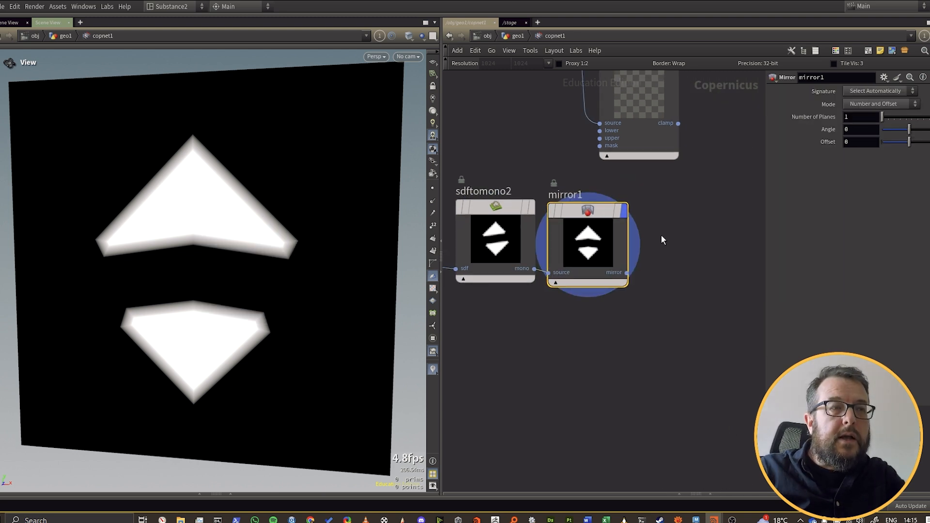
Add a Mono to RGB node after the Mirror node.
key(Tab)
text(mo)
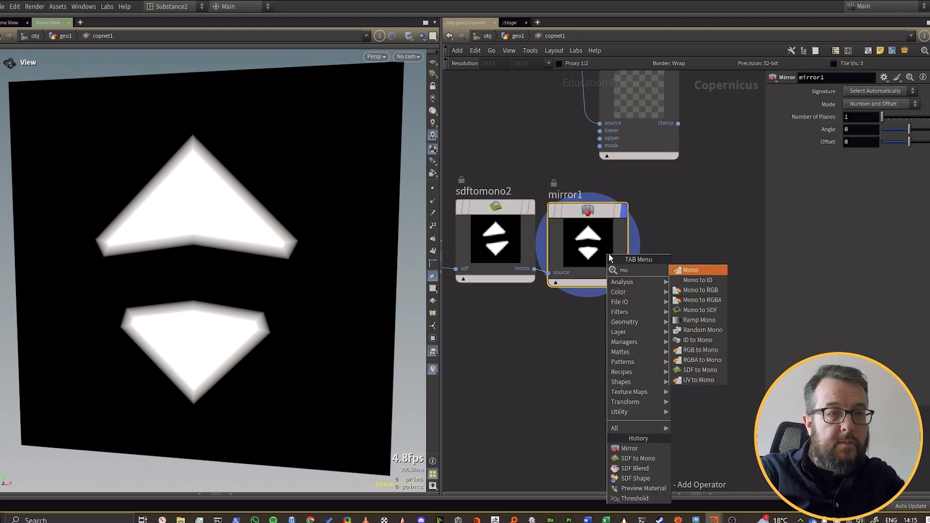
text(not)
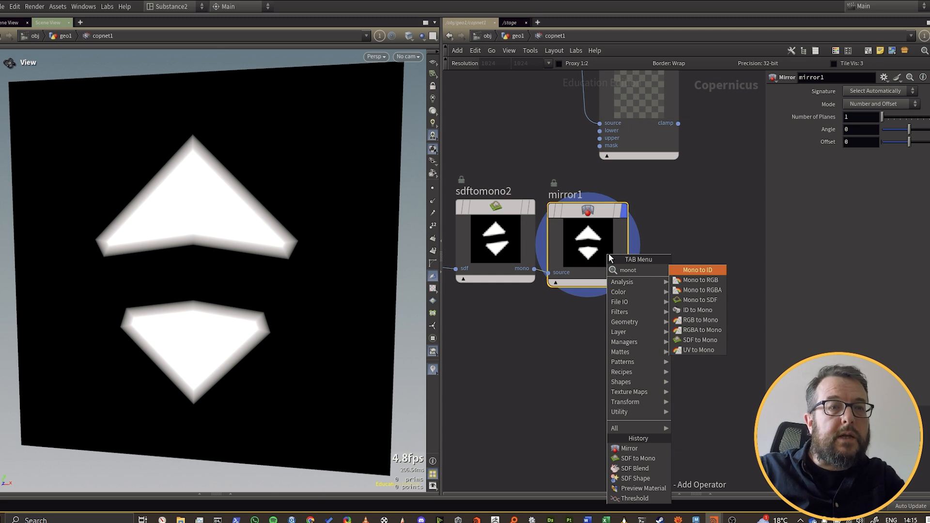
key(Down)
key(Return)
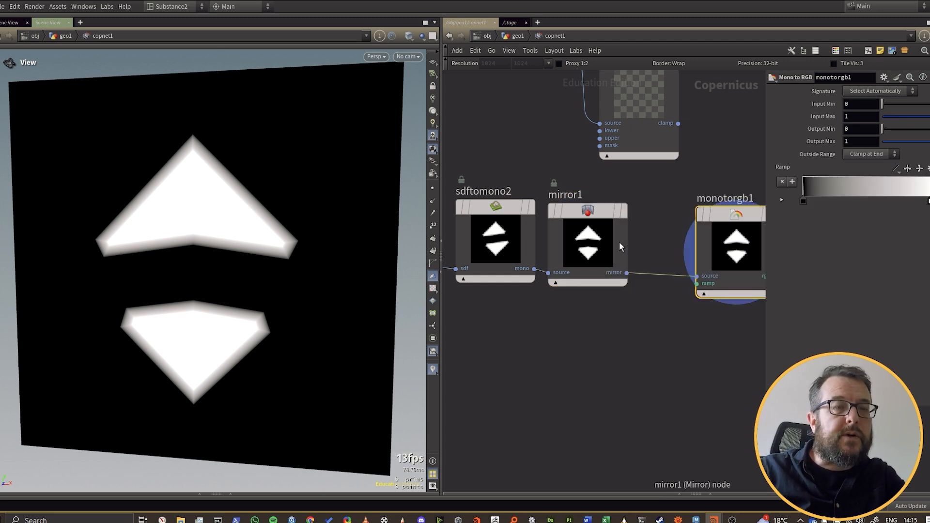
Move the Mono to RGB node closer to the Mirror node and apply the Cividis preset to its ramp.
scroll(666, 357, down, 5)
drag(706, 396, 479, 329)
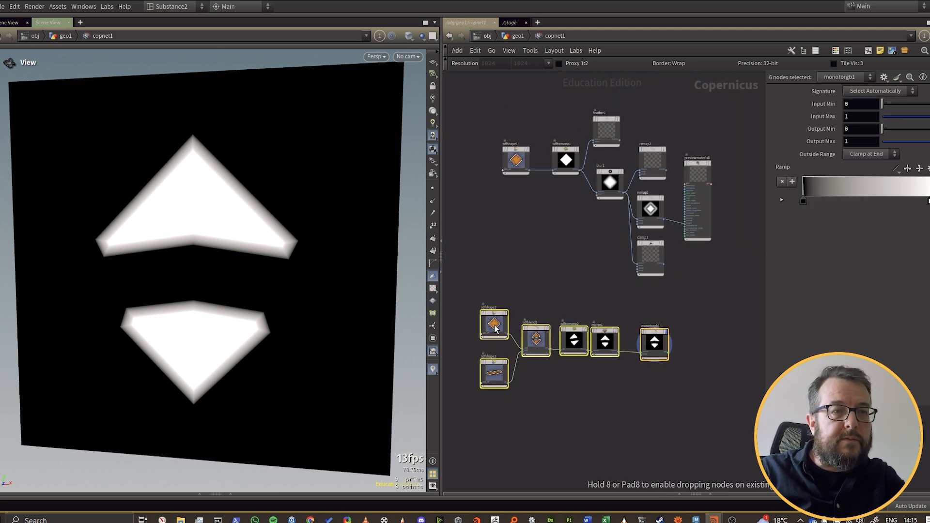
click(644, 340)
click(897, 169)
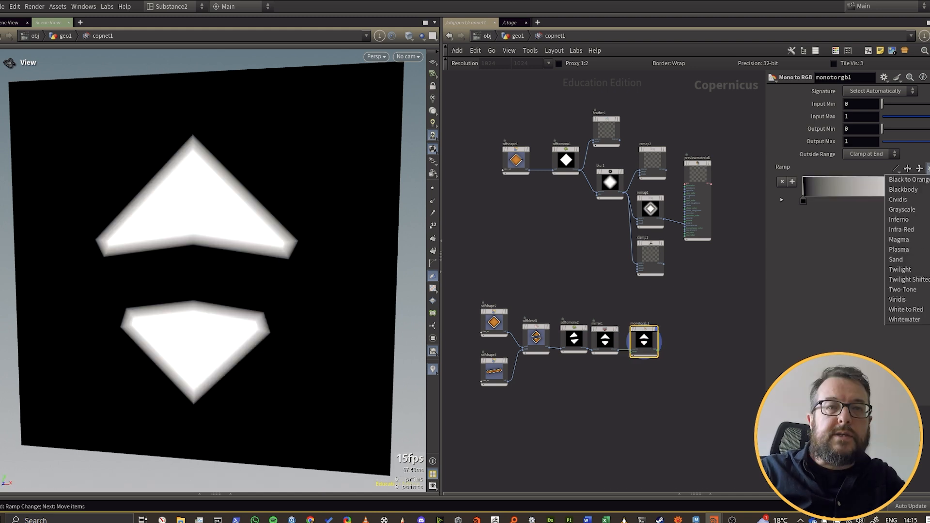
click(922, 200)
Try the Round fillet on the SDF Blend node, set the fillet to None, and reopen the fillet choices.
scroll(541, 350, up, 3)
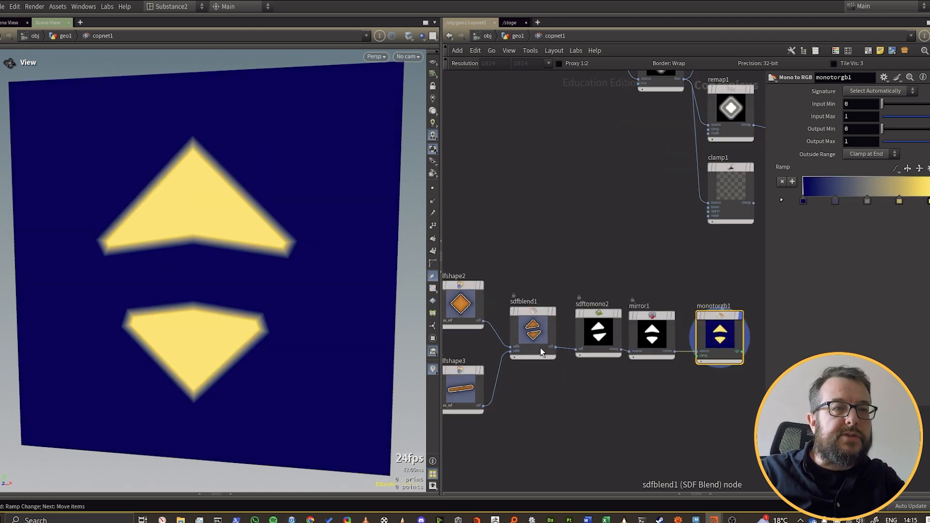
click(540, 344)
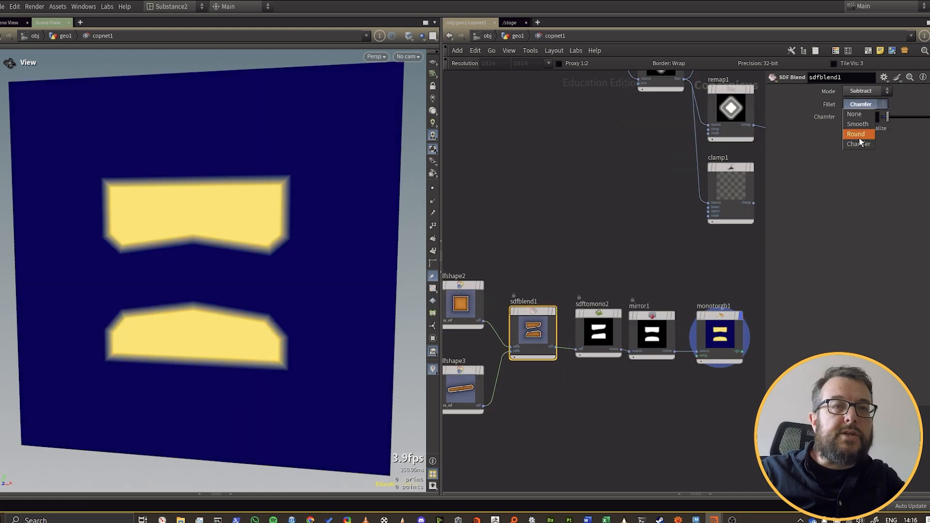
click(856, 134)
click(854, 105)
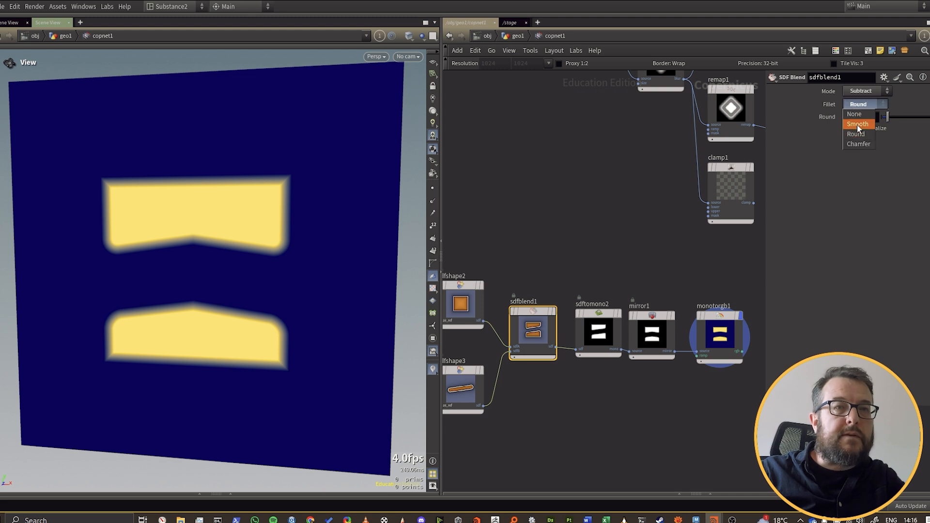
click(854, 114)
click(858, 106)
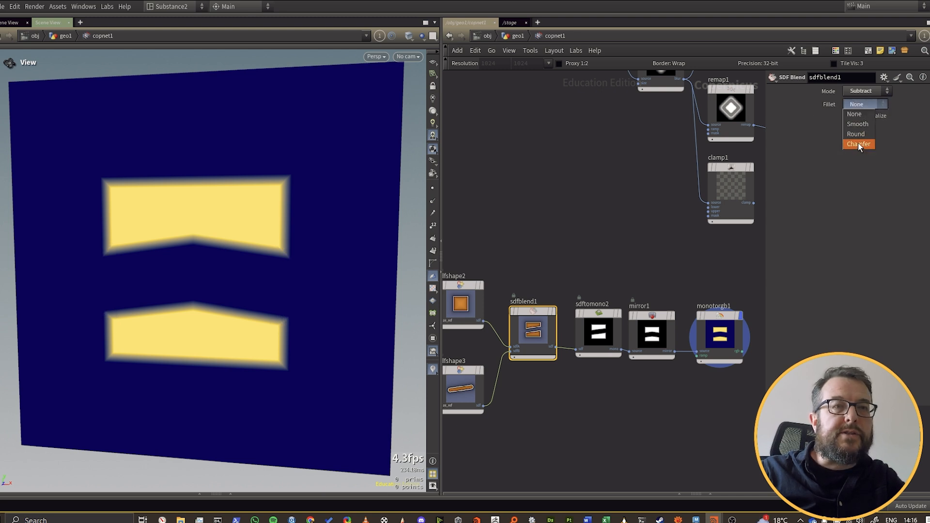